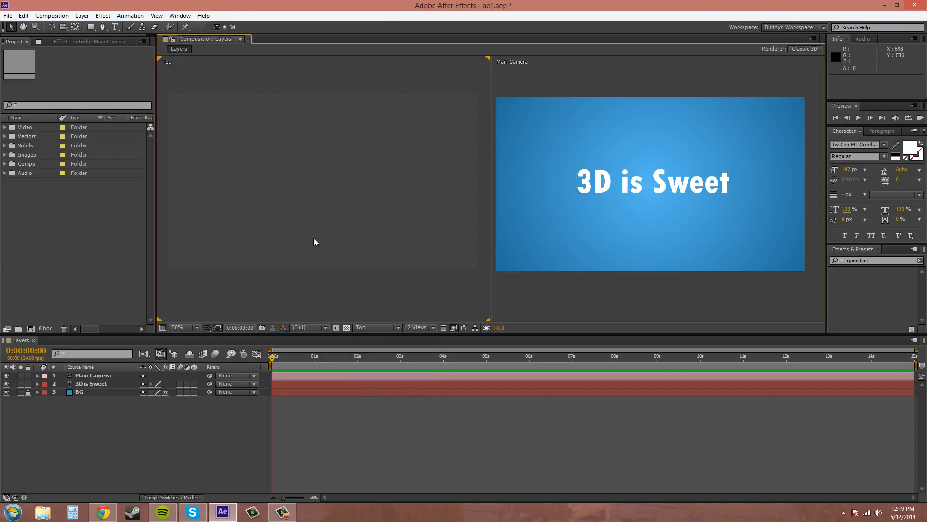
# - Examine the Main Camera's position and field of view relative to the text in the Top view
pyautogui.click(97, 384)
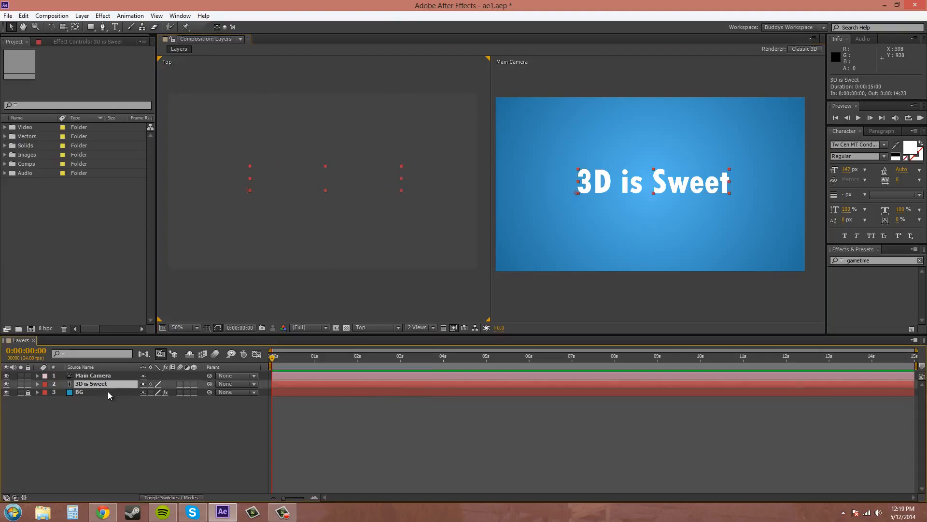
pyautogui.click(125, 411)
pyautogui.scroll(-2, 355, 203)
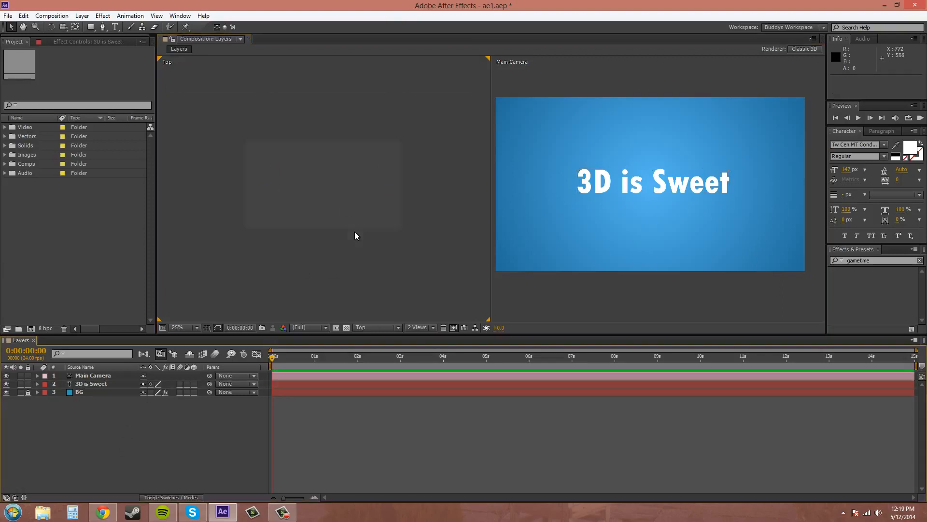
pyautogui.click(92, 376)
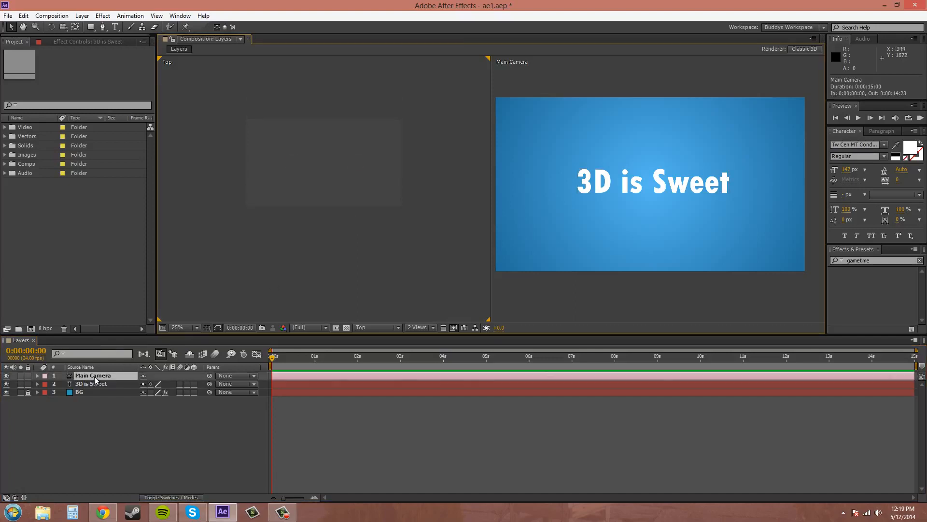
pyautogui.moveTo(407, 230); pyautogui.dragTo(407, 186)
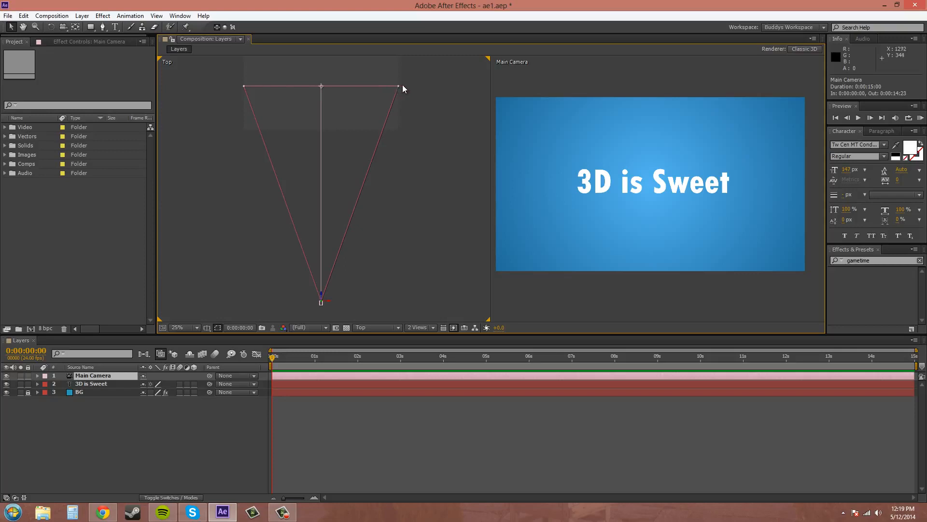
pyautogui.moveTo(297, 110); pyautogui.dragTo(298, 167)
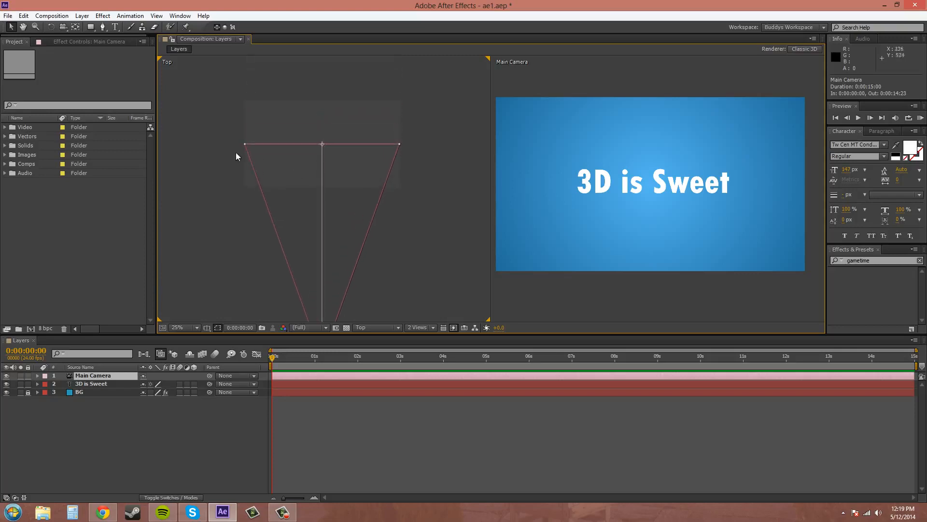
pyautogui.moveTo(295, 281); pyautogui.dragTo(291, 247)
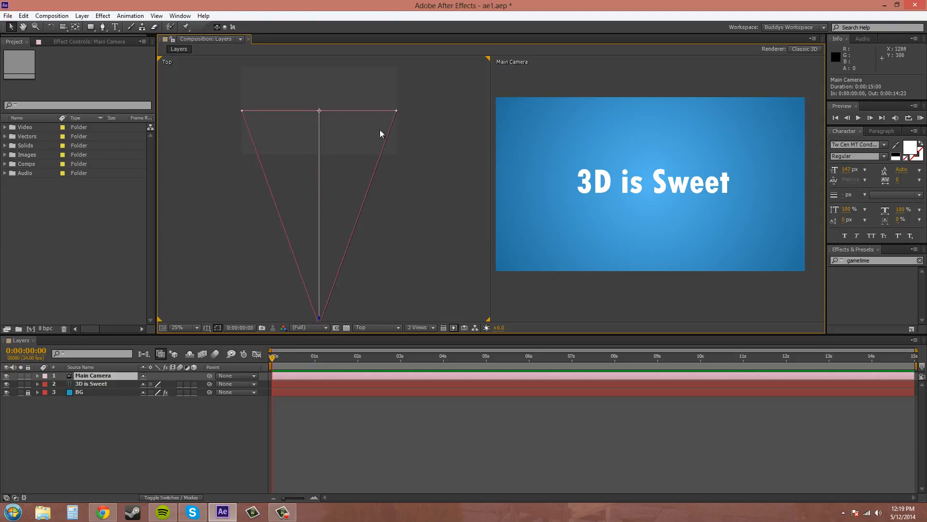
pyautogui.click(80, 402)
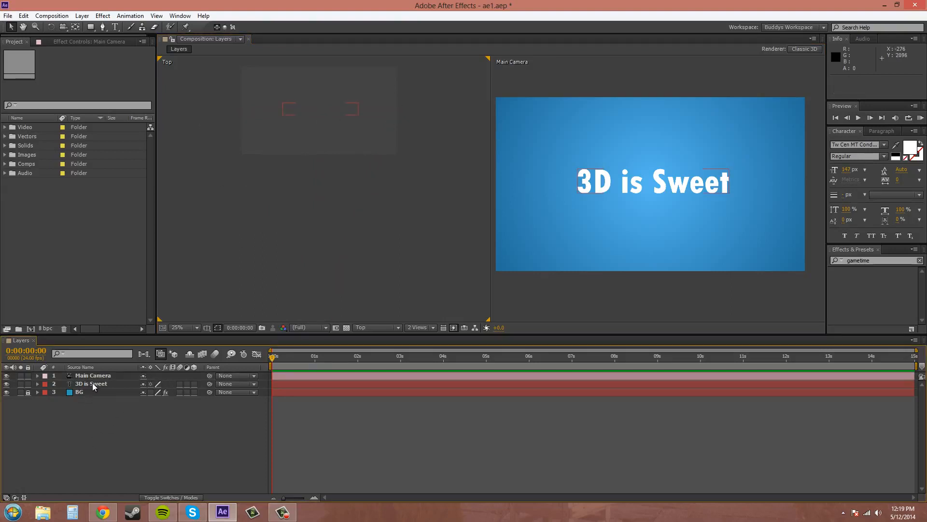
# - Turn the "3D is Sweet" text layer into a 3D layer
pyautogui.click(92, 383)
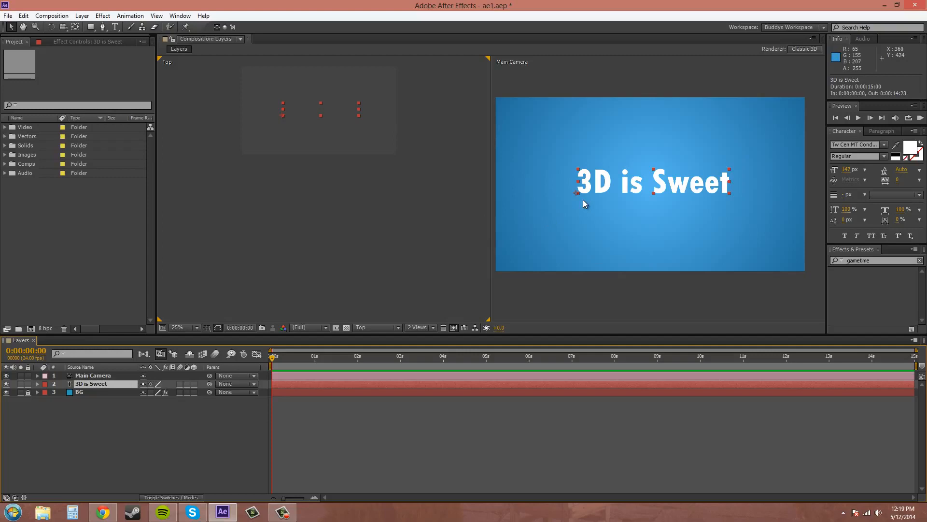
pyautogui.click(194, 384)
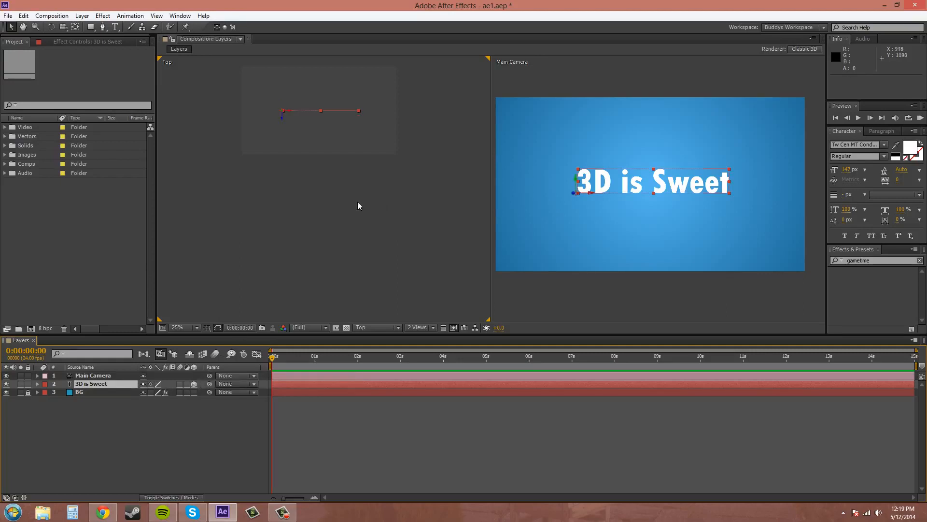
# - Inspect the "3D is Sweet" layer's edge and axis handles in the Top and Main Camera views
pyautogui.moveTo(364, 259); pyautogui.dragTo(359, 268)
pyautogui.scroll(1, 315, 204)
pyautogui.moveTo(317, 200); pyautogui.dragTo(366, 227)
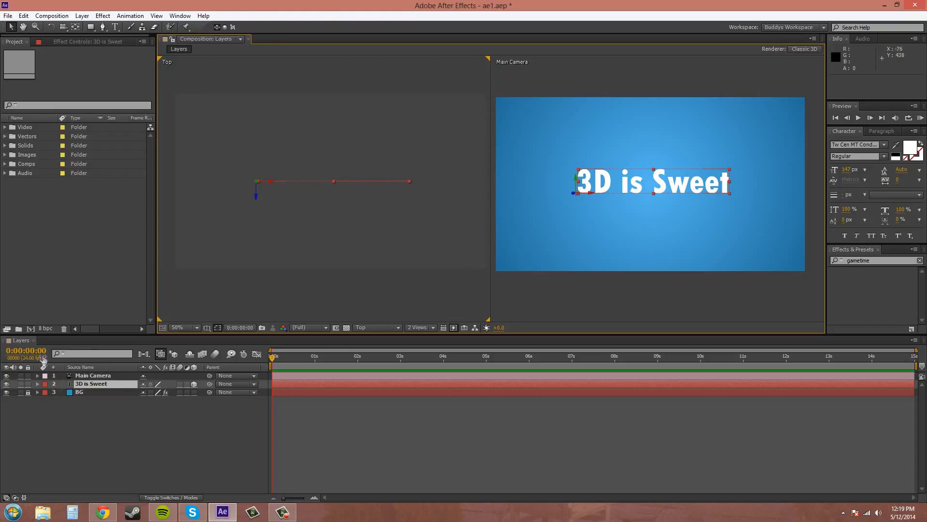
pyautogui.click(12, 29)
pyautogui.click(263, 103)
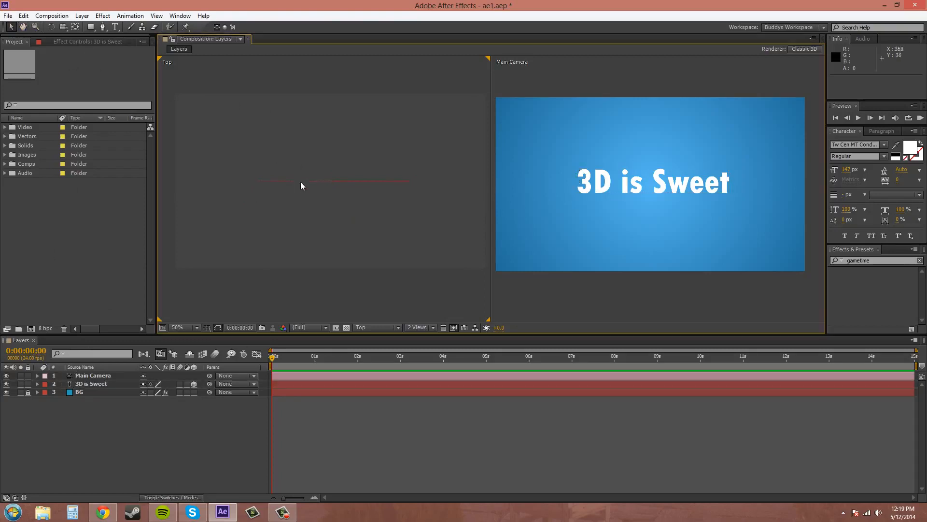
pyautogui.click(90, 386)
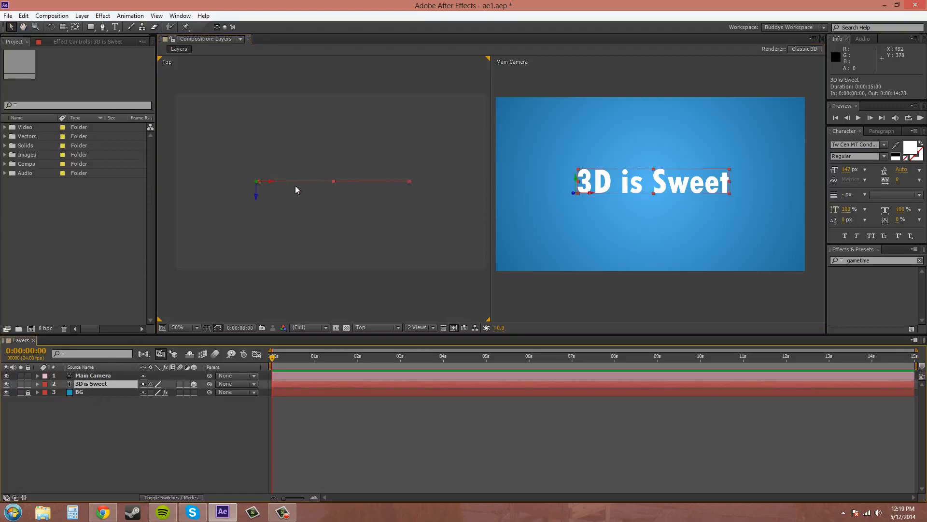
pyautogui.scroll(1, 577, 196)
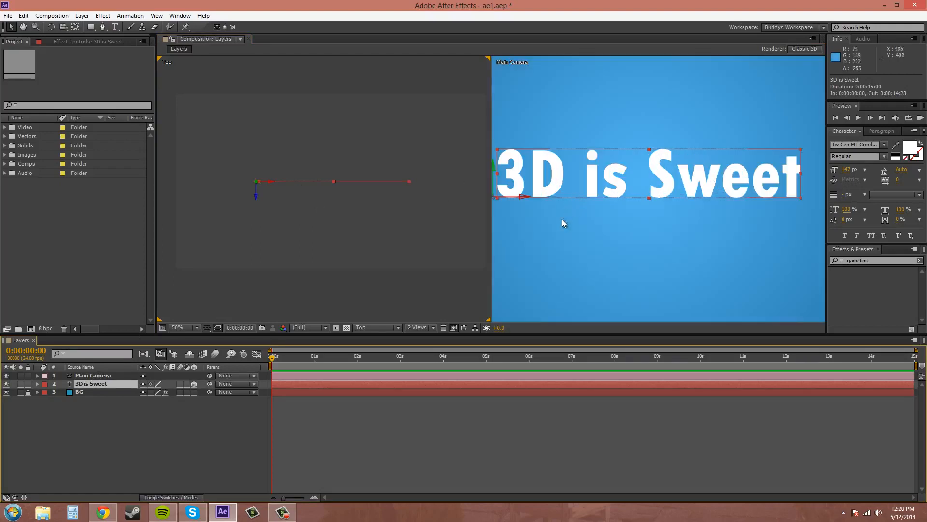
pyautogui.moveTo(559, 243); pyautogui.dragTo(647, 251)
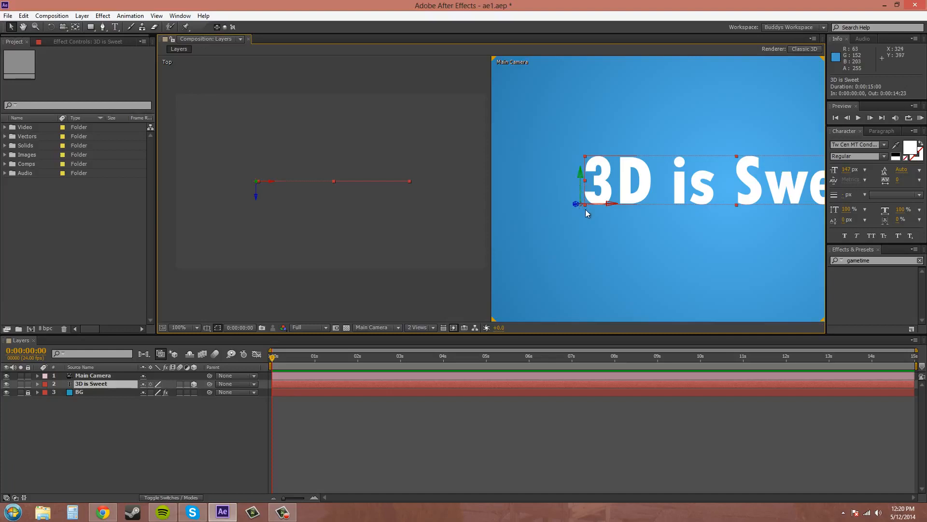
pyautogui.scroll(-2, 676, 257)
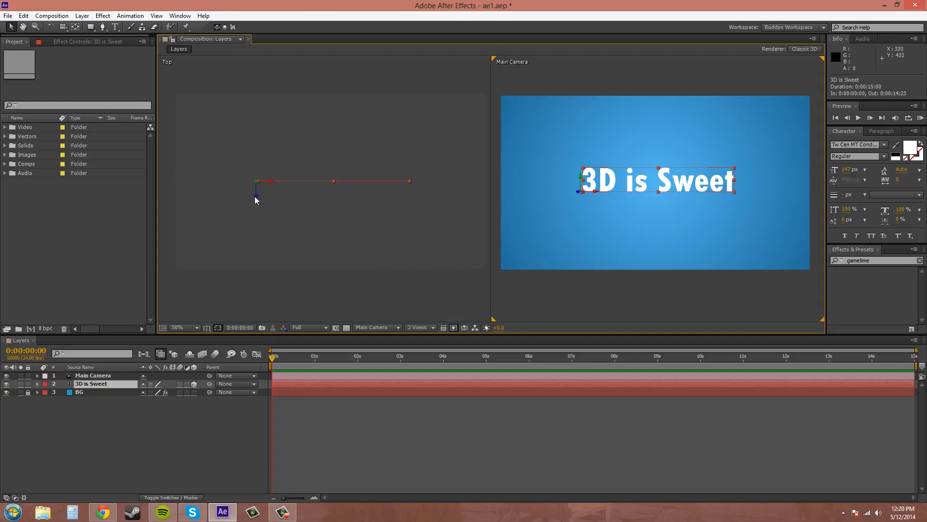
# - Move the "3D is Sweet" layer toward the camera to a Z position of about -90, and undo the 20 px vertical move
pyautogui.moveTo(256, 197); pyautogui.dragTo(268, 218)
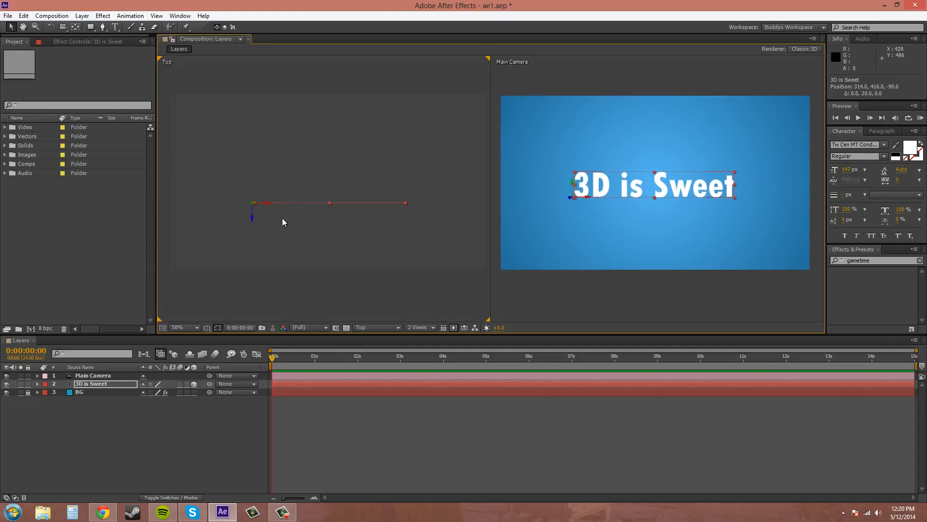
pyautogui.hotkey('ctrl', 'z')
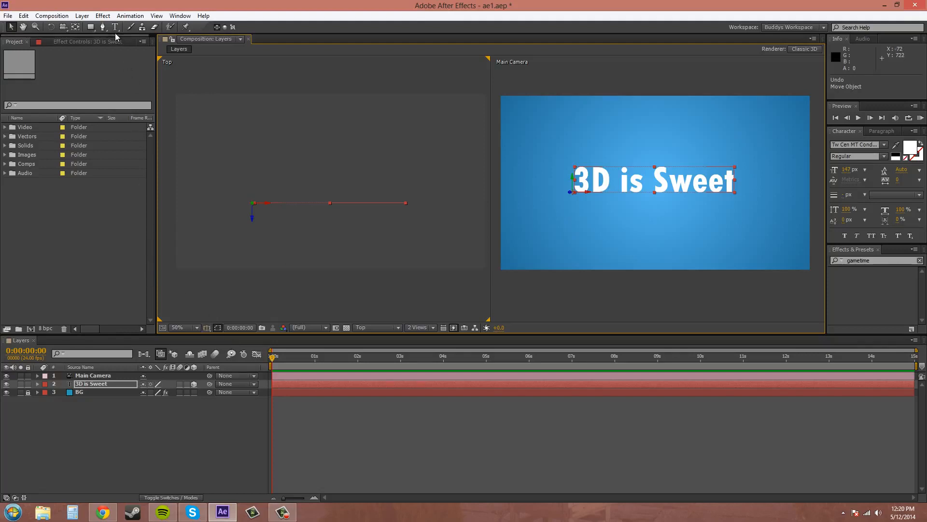
# - Show the "3D is Sweet" layer's rotation properties and set its Y Rotation to -90°
pyautogui.press('r')
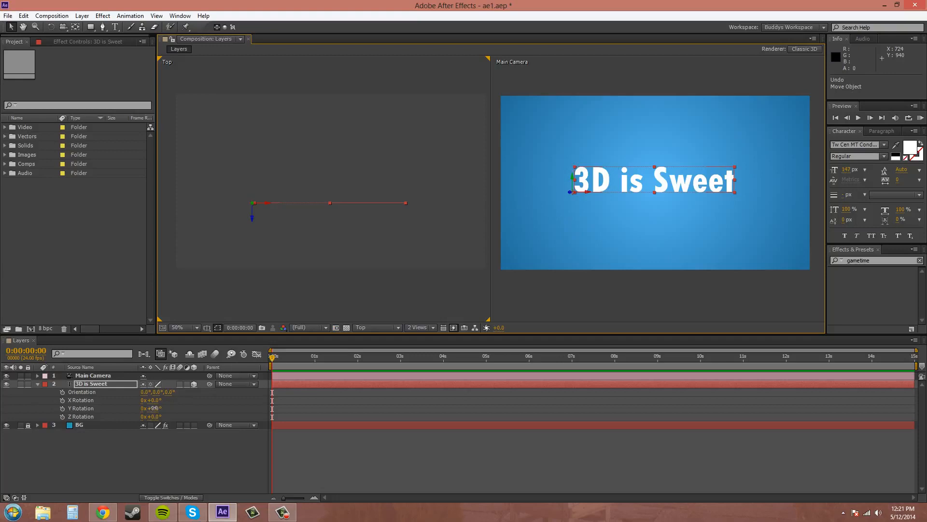
pyautogui.moveTo(154, 408); pyautogui.dragTo(93, 395)
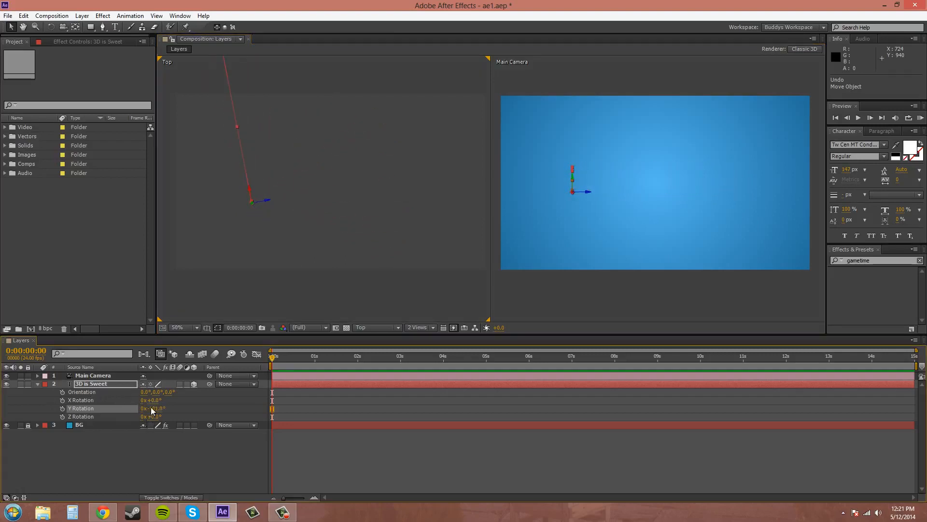
pyautogui.click(152, 409)
pyautogui.write('-90')
pyautogui.press('Return')
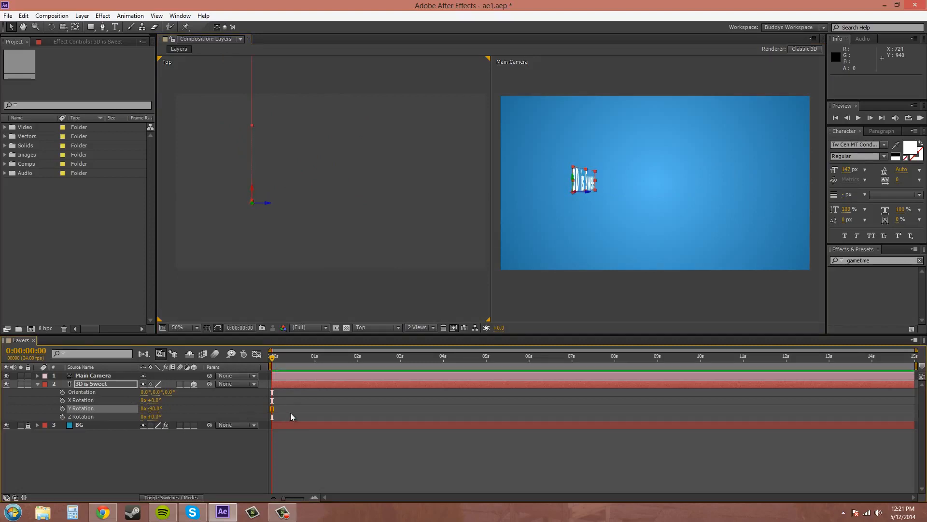
# - Change the text layer's Y Rotation to -100° and fine-tune it to -101° to turn the text edge-on to the camera
pyautogui.click(151, 409)
pyautogui.write('-100')
pyautogui.press('Return')
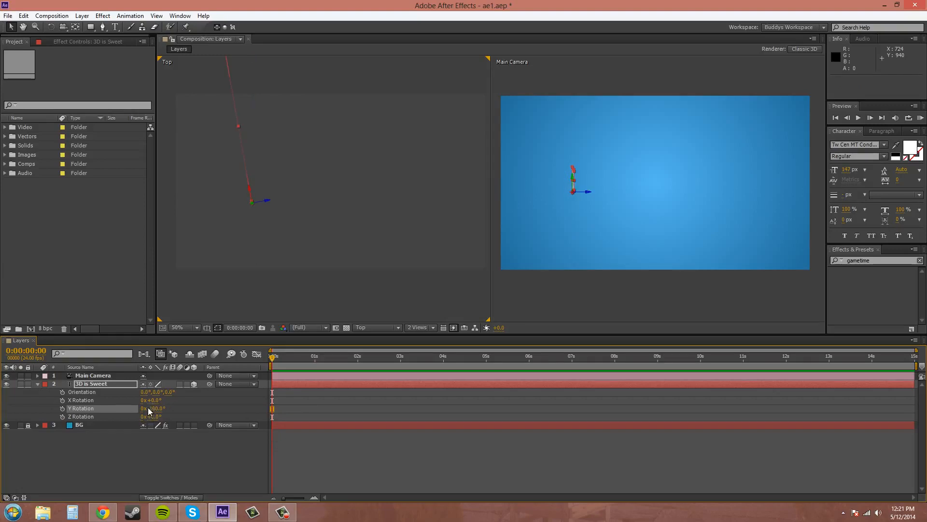
pyautogui.click(581, 317)
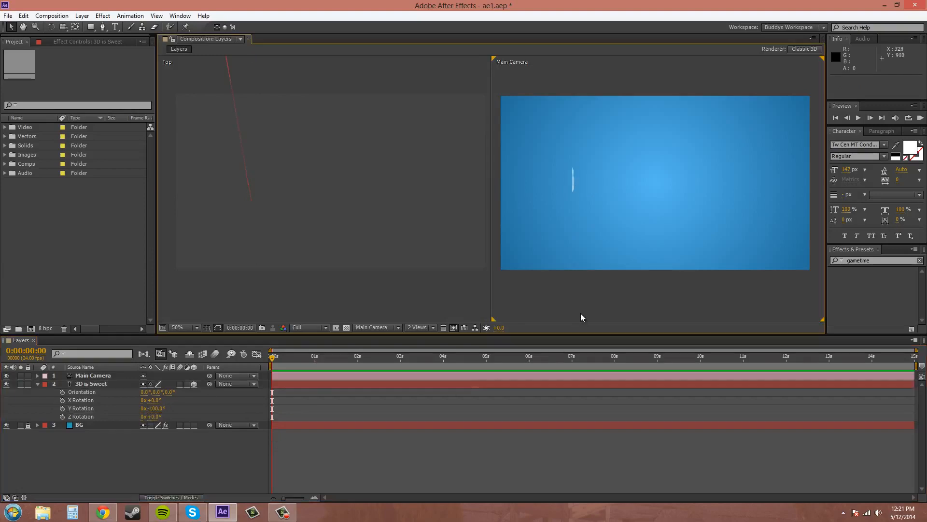
pyautogui.moveTo(150, 408); pyautogui.dragTo(150, 408)
pyautogui.click(155, 408)
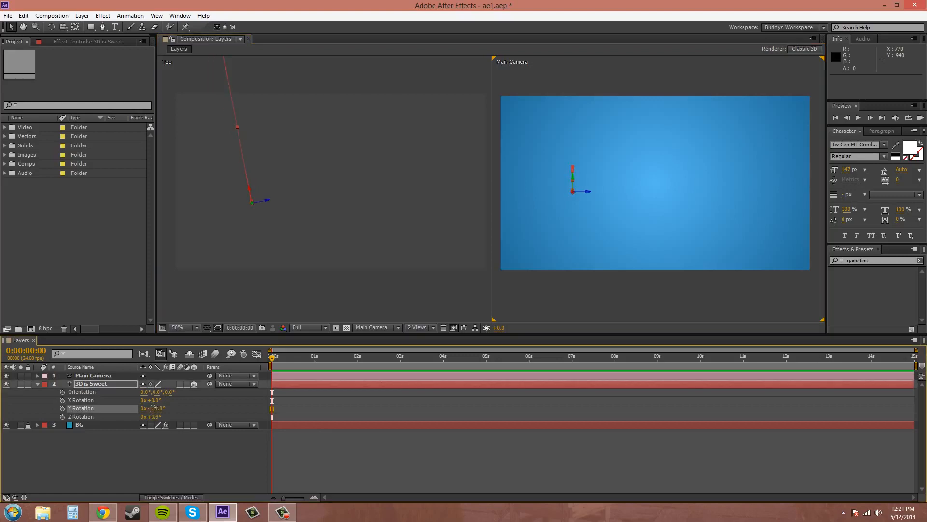
pyautogui.click(628, 292)
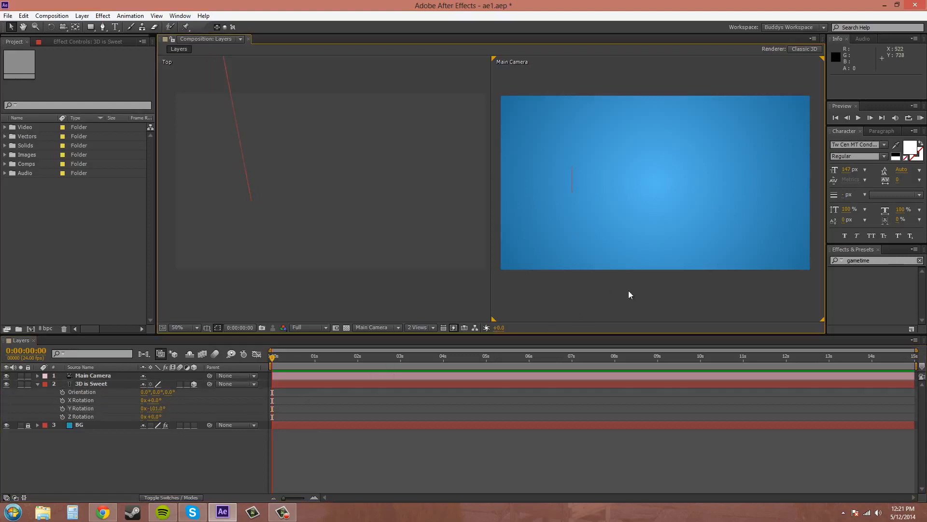
# - Check the edge-on text in the Main Camera view and add a Y Rotation keyframe at 0 seconds
pyautogui.scroll(1, 590, 191)
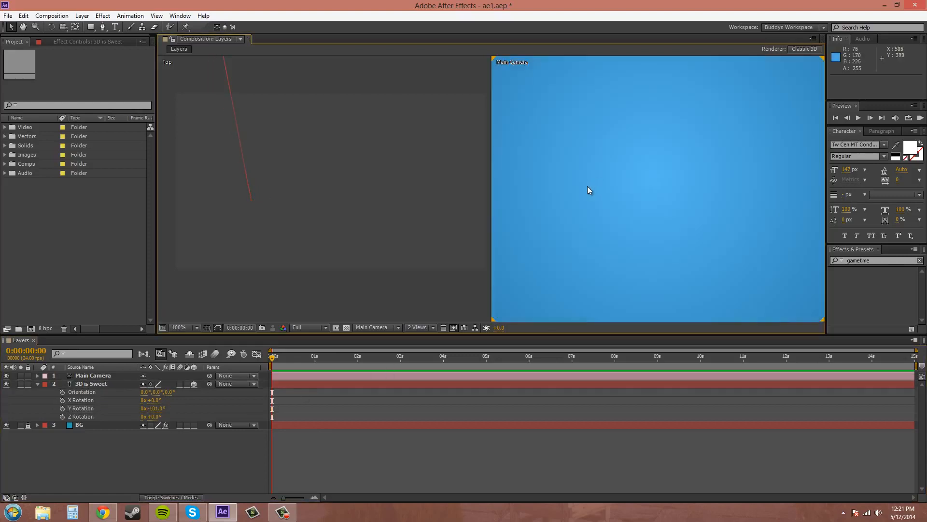
pyautogui.scroll(-1, 587, 186)
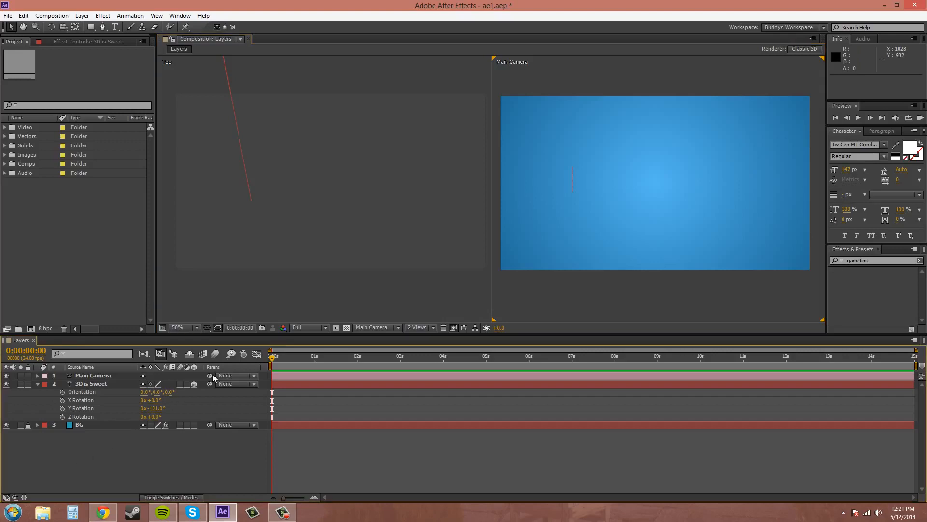
pyautogui.scroll(1, 565, 176)
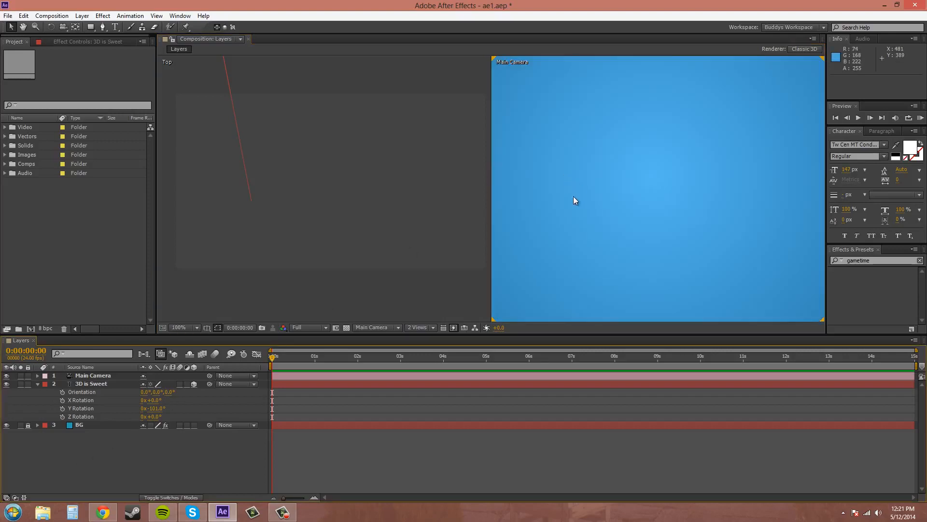
pyautogui.scroll(-1, 576, 201)
pyautogui.moveTo(577, 202); pyautogui.dragTo(596, 222)
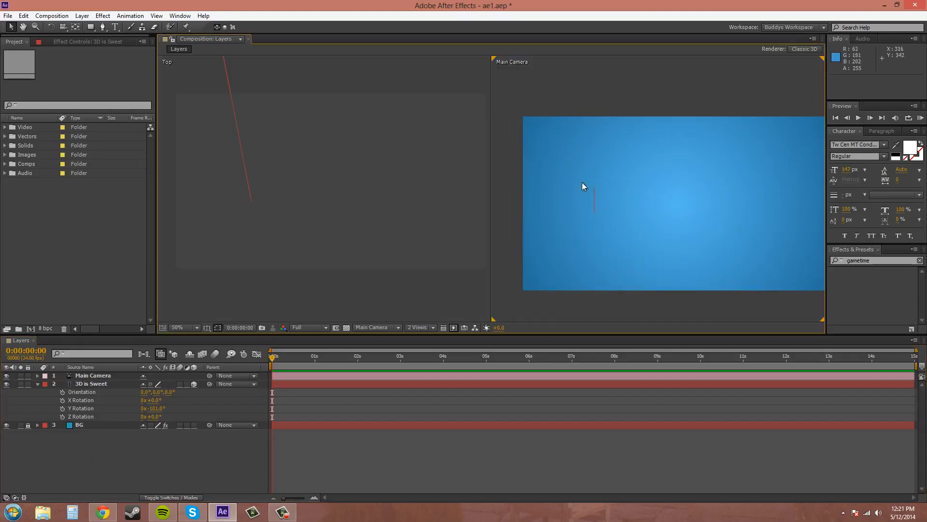
pyautogui.moveTo(630, 250); pyautogui.dragTo(602, 245)
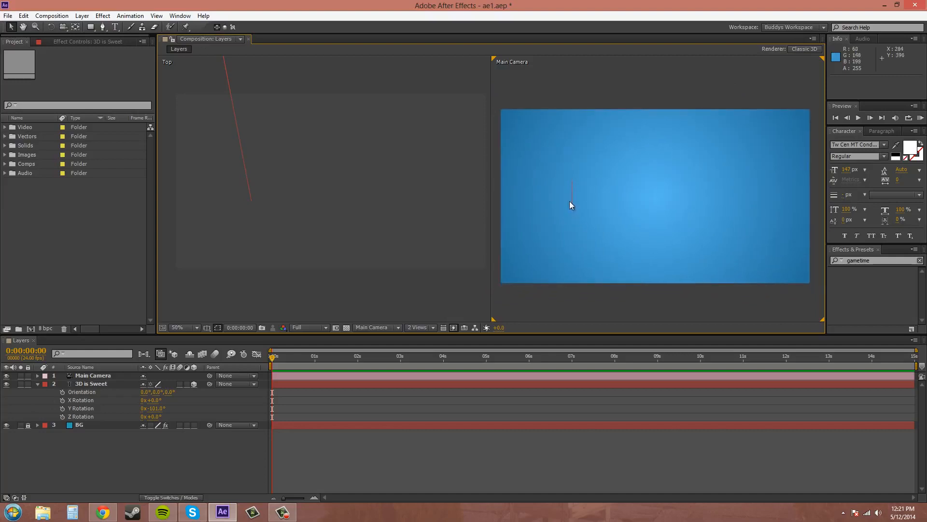
pyautogui.click(63, 408)
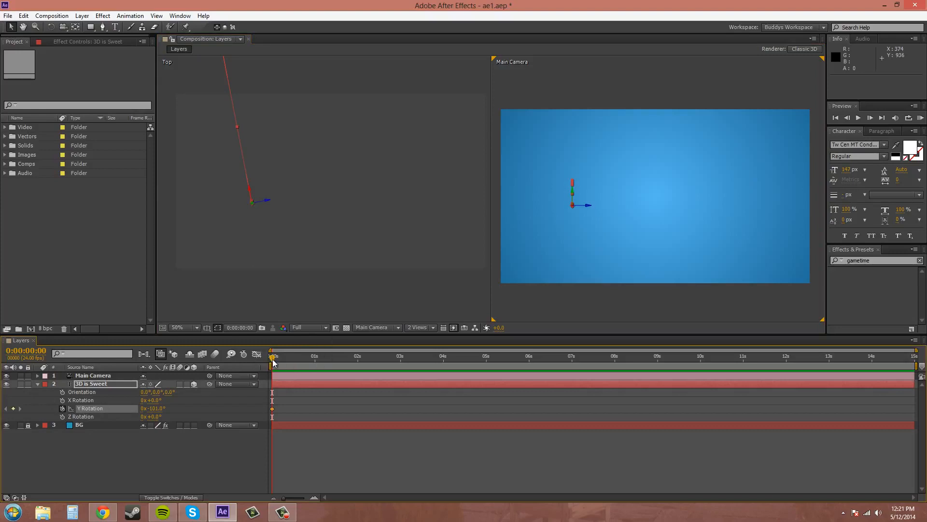
# - Add a second Y Rotation keyframe of 0° at 2 seconds
pyautogui.moveTo(288, 359); pyautogui.dragTo(357, 358)
pyautogui.click(153, 408)
pyautogui.write('01')
pyautogui.press('Return')
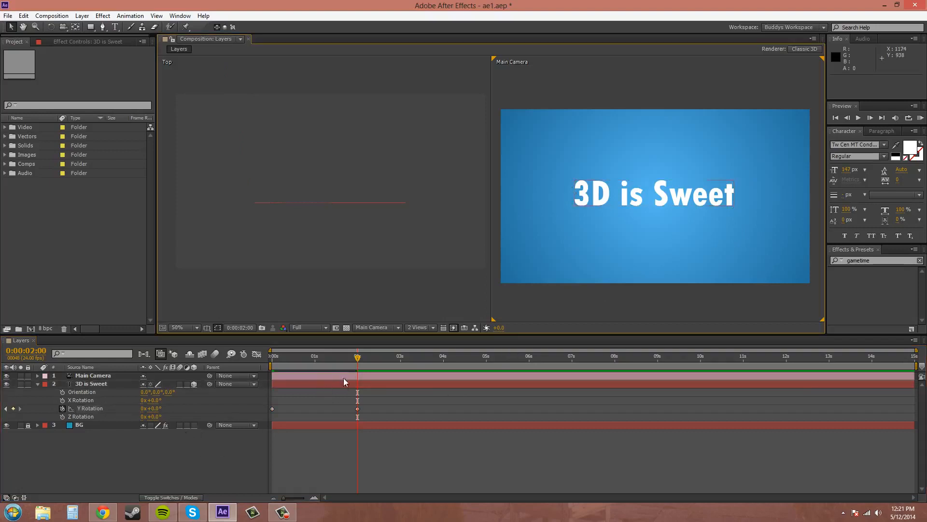
# - Preview the text's swinging rotation by scrubbing through the first two seconds of the timeline
pyautogui.moveTo(357, 358); pyautogui.dragTo(389, 383)
pyautogui.moveTo(312, 374)
pyautogui.mouseDown()
pyautogui.moveTo(242, 372)
pyautogui.moveTo(363, 388)
pyautogui.moveTo(300, 382)
pyautogui.moveTo(321, 366)
pyautogui.mouseUp()
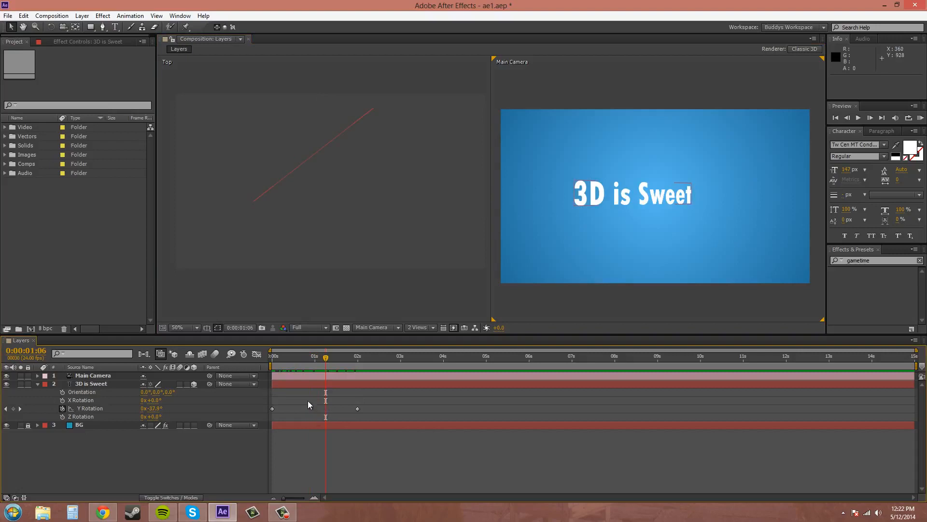
pyautogui.moveTo(326, 360); pyautogui.dragTo(360, 395)
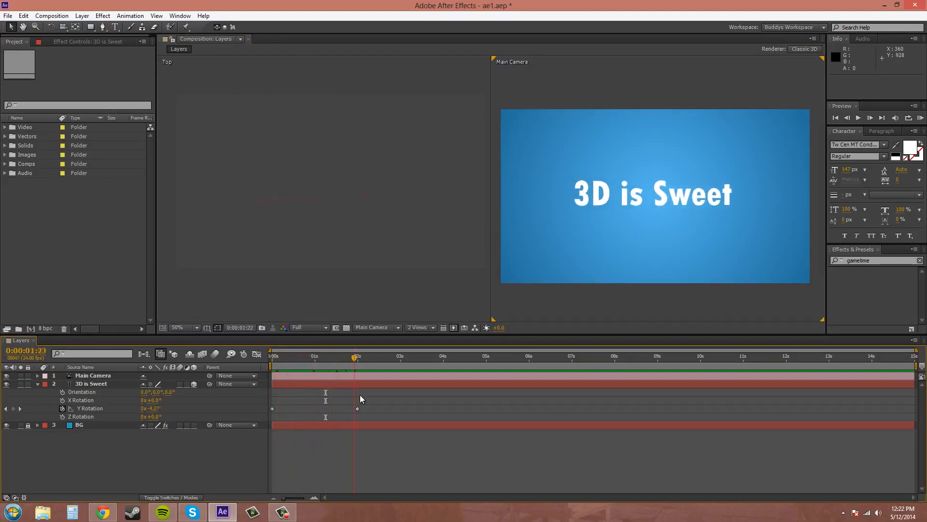
pyautogui.click(361, 205)
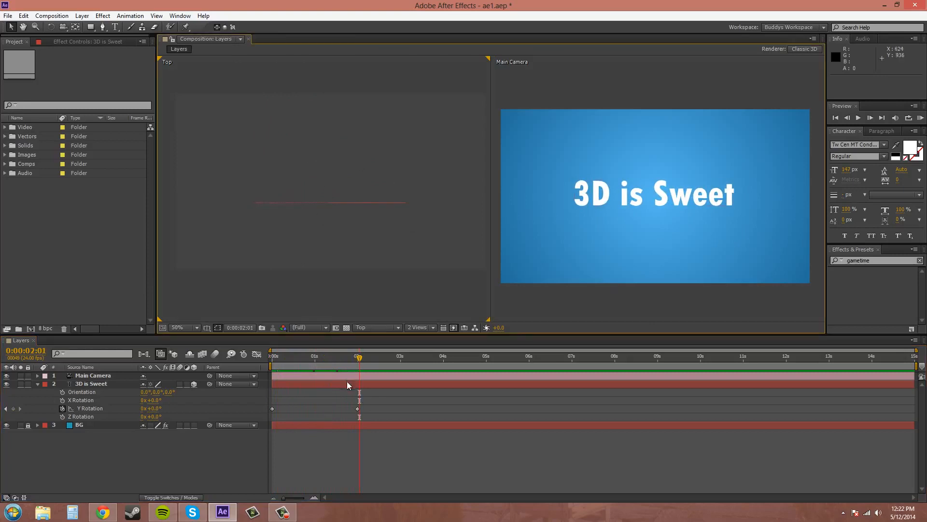
pyautogui.moveTo(359, 358); pyautogui.dragTo(352, 377)
# - Examine the rotating text from the Left view while scrubbing back to 0:00:01:13, and return the viewport to the Top view
pyautogui.click(375, 328)
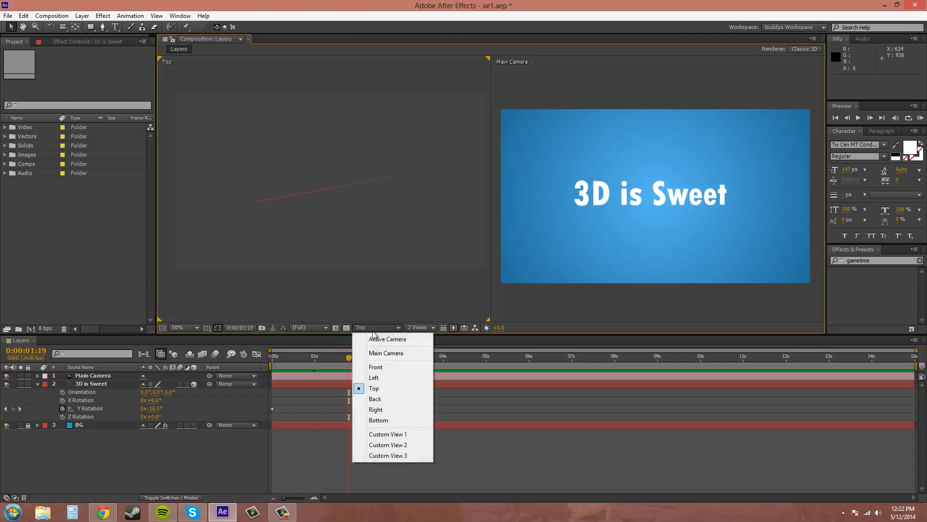
pyautogui.click(381, 379)
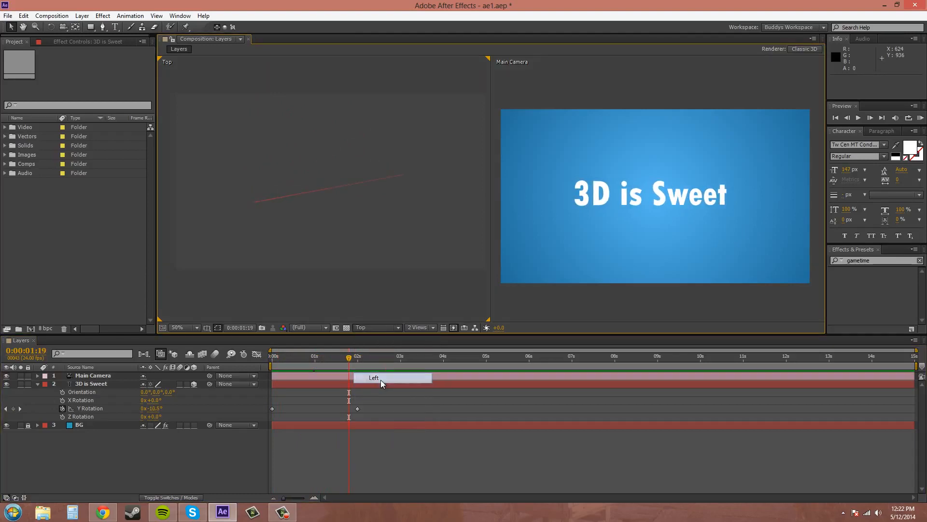
pyautogui.moveTo(351, 368)
pyautogui.mouseDown()
pyautogui.moveTo(284, 364)
pyautogui.moveTo(334, 371)
pyautogui.mouseUp()
pyautogui.moveTo(360, 371); pyautogui.dragTo(337, 376)
pyautogui.click(379, 326)
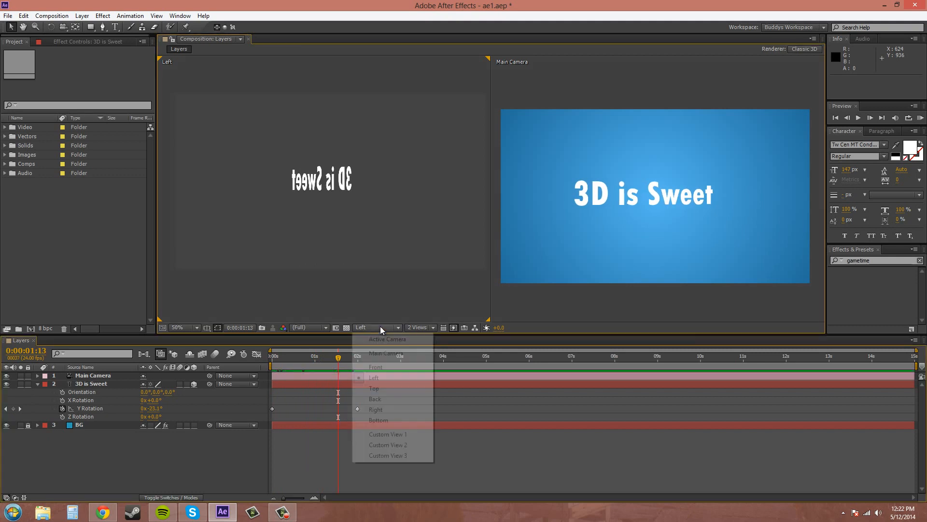
pyautogui.click(380, 390)
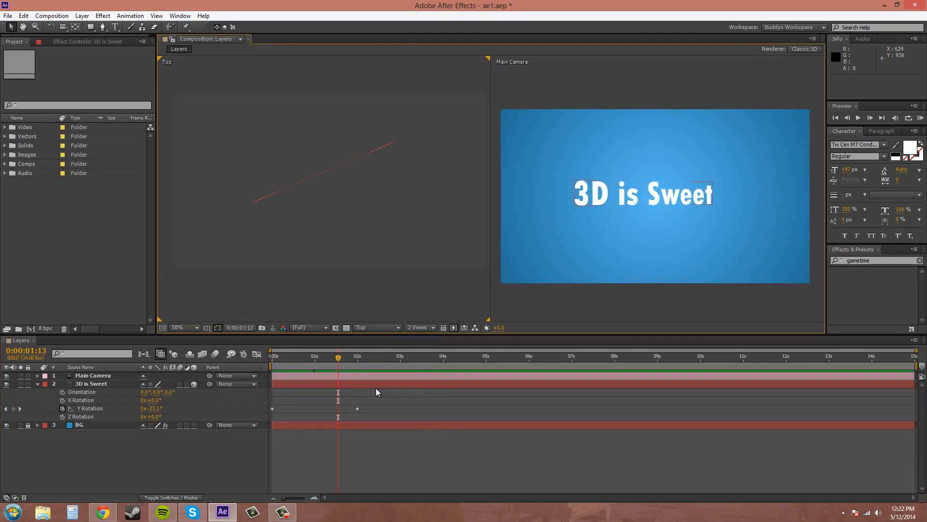
# - Examine the text in Custom View 1 by orbiting the view toward its front, and return the viewport to the Top view
pyautogui.click(387, 331)
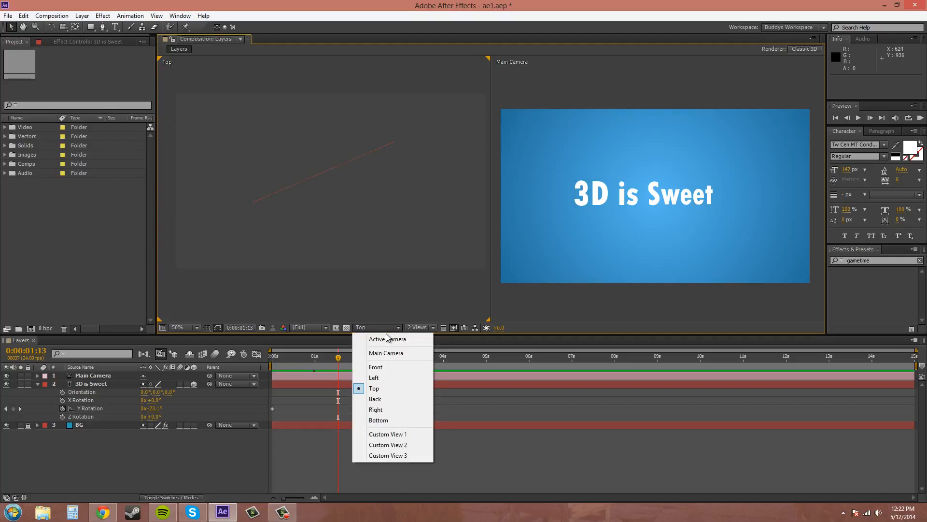
pyautogui.click(386, 437)
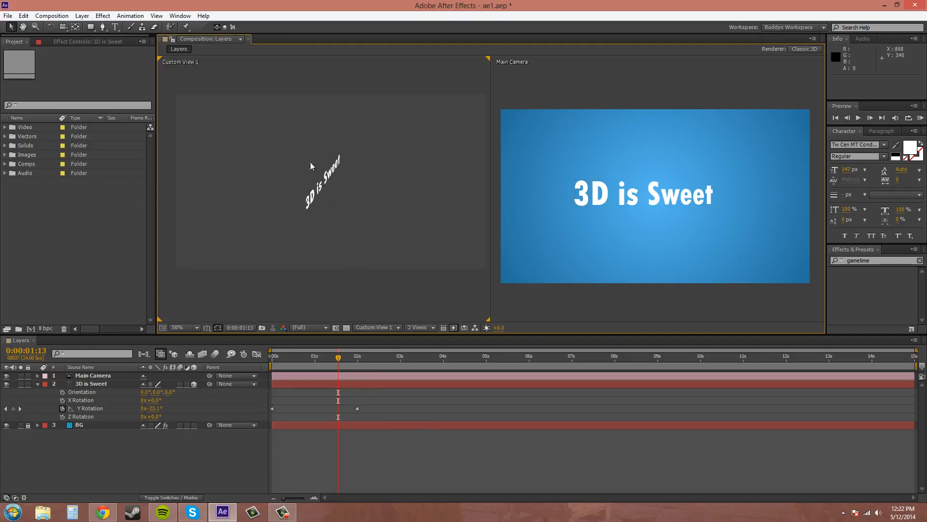
pyautogui.click(63, 27)
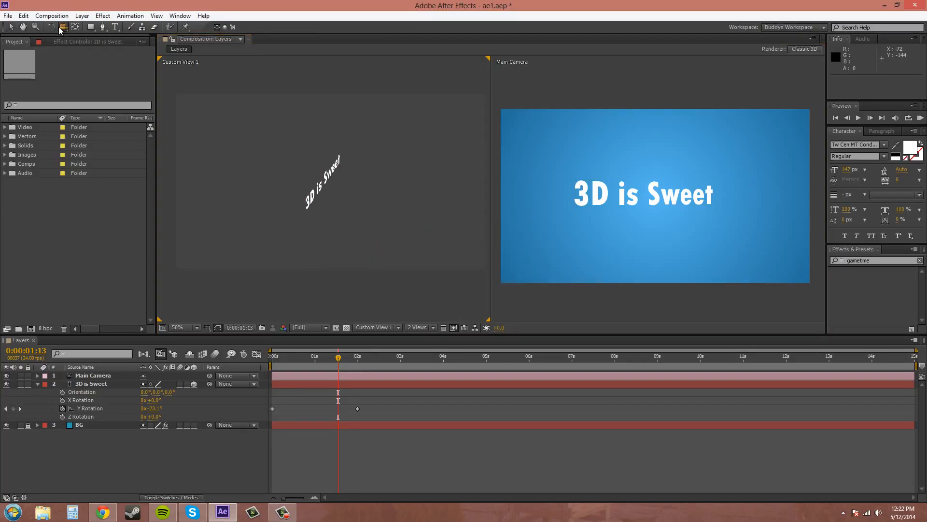
pyautogui.moveTo(312, 233); pyautogui.dragTo(280, 197)
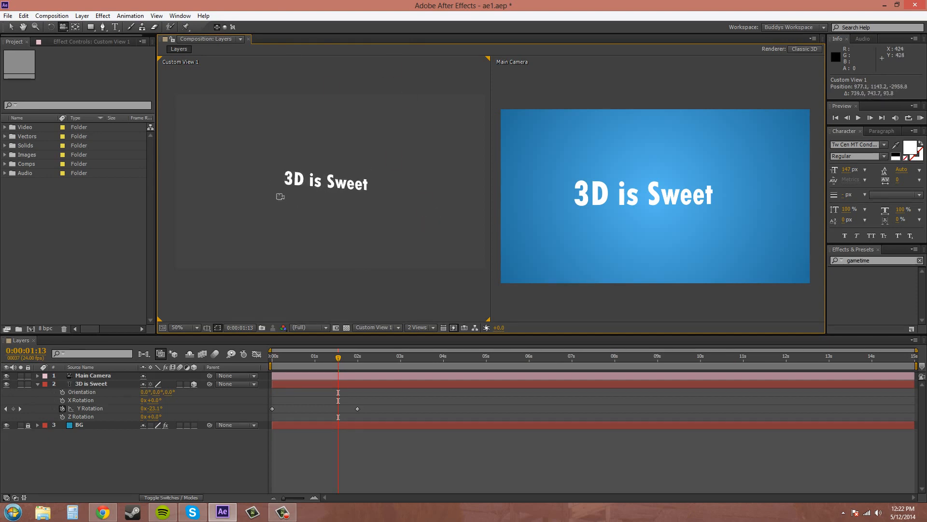
pyautogui.click(11, 26)
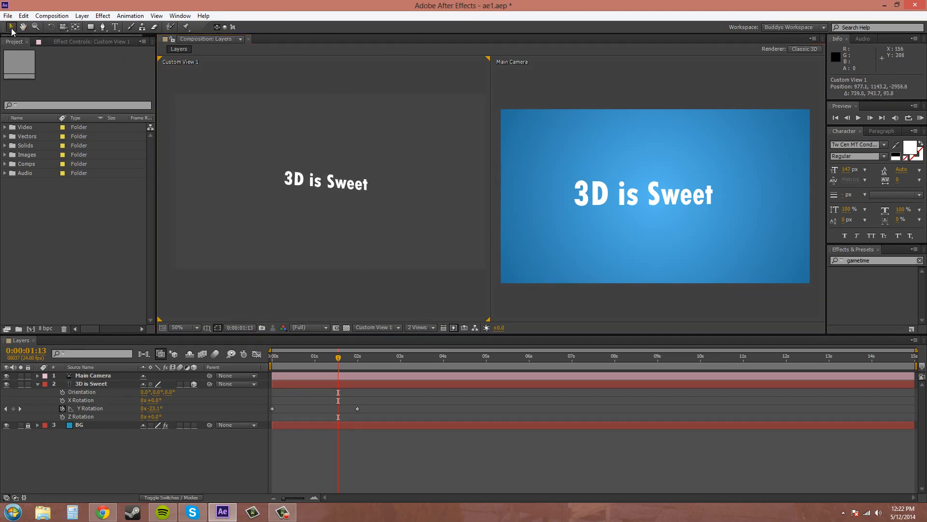
pyautogui.click(357, 327)
pyautogui.click(378, 390)
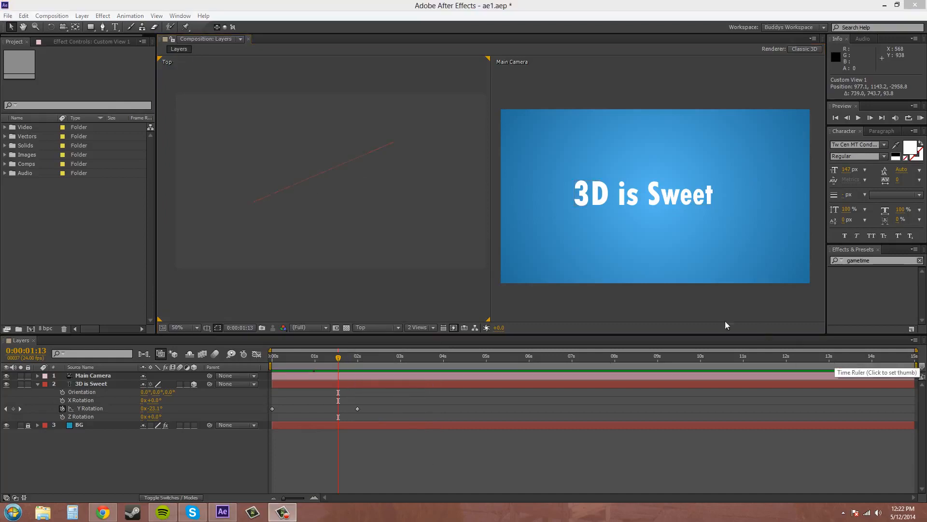
# - Delete both Y Rotation keyframes of the "3D is Sweet" layer and collapse its properties
pyautogui.click(69, 384)
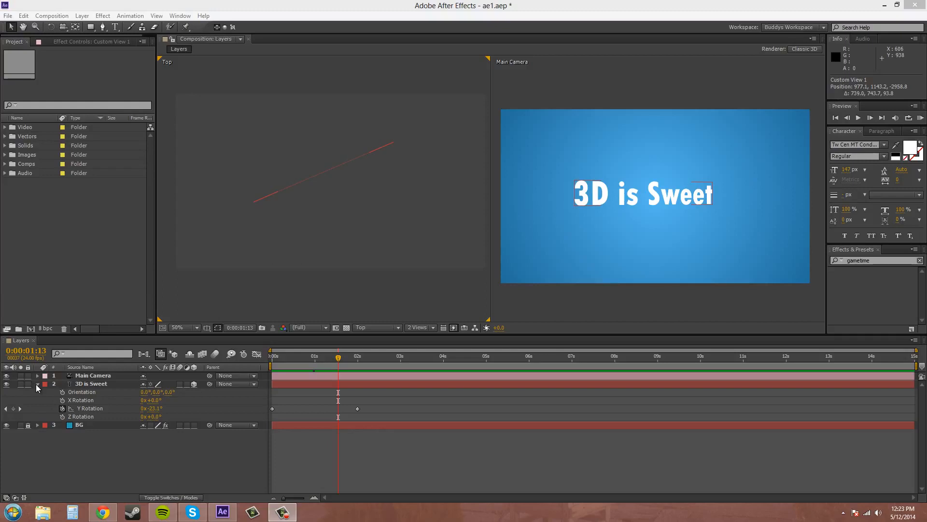
pyautogui.click(357, 408)
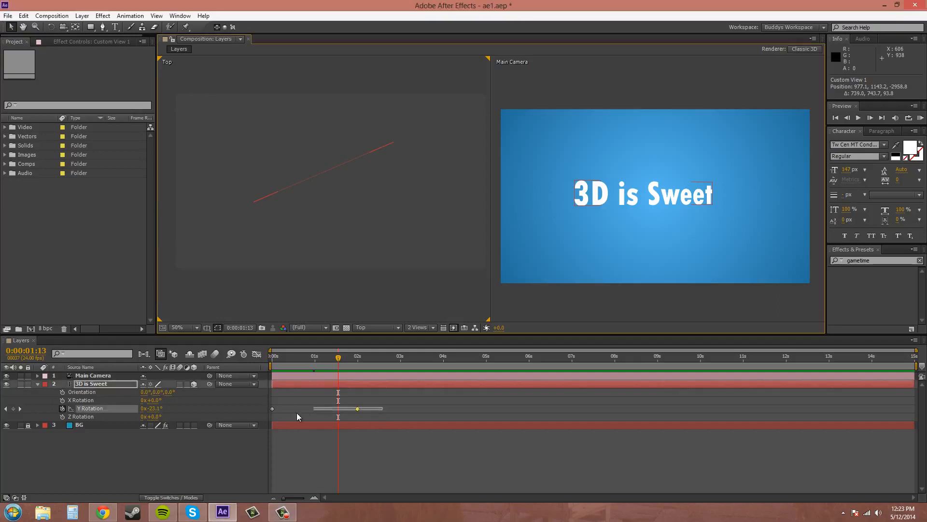
pyautogui.moveTo(297, 416); pyautogui.dragTo(265, 418)
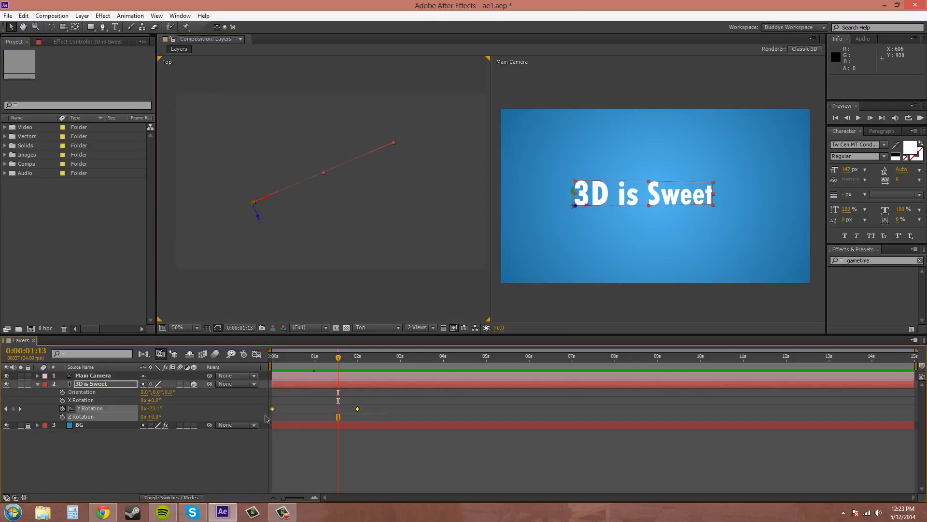
pyautogui.press('Delete')
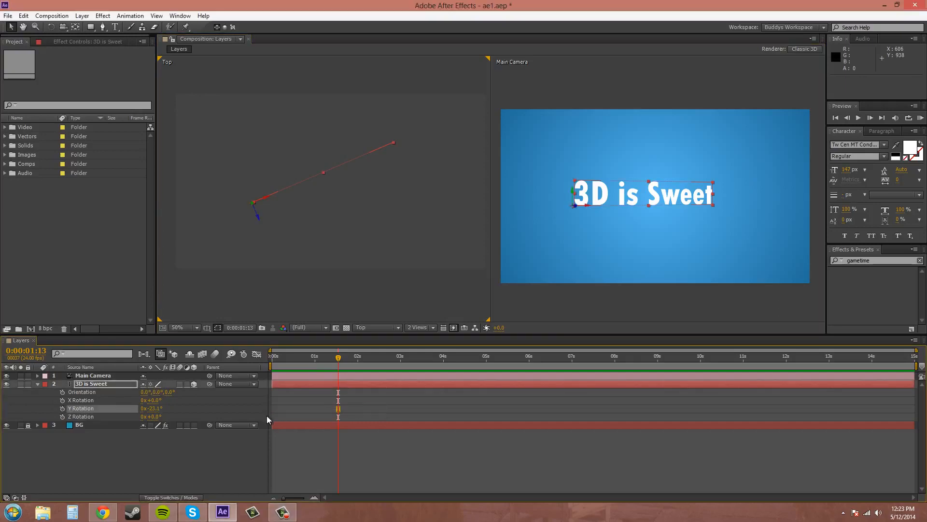
pyautogui.click(37, 384)
pyautogui.click(102, 428)
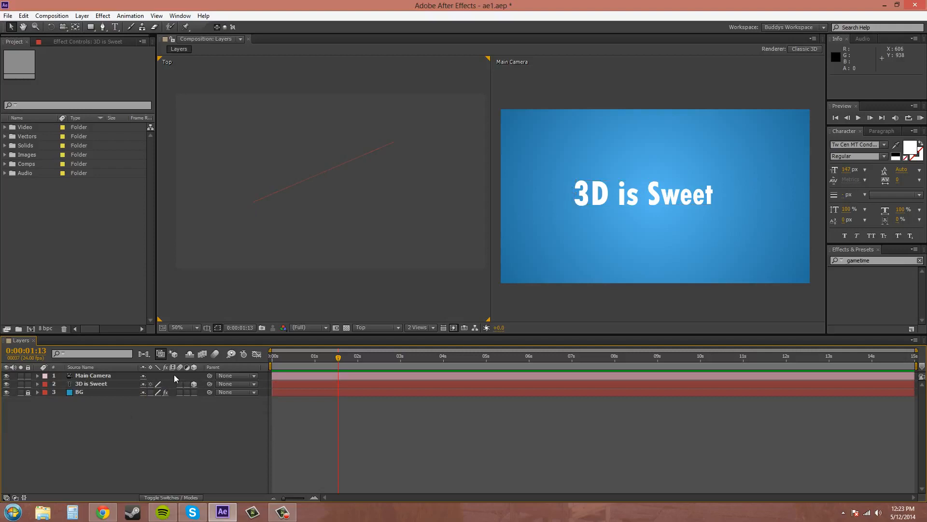
# - Reset the "3D is Sweet" layer's Y Rotation to 0° and collapse the layer again
pyautogui.click(92, 385)
pyautogui.press('r')
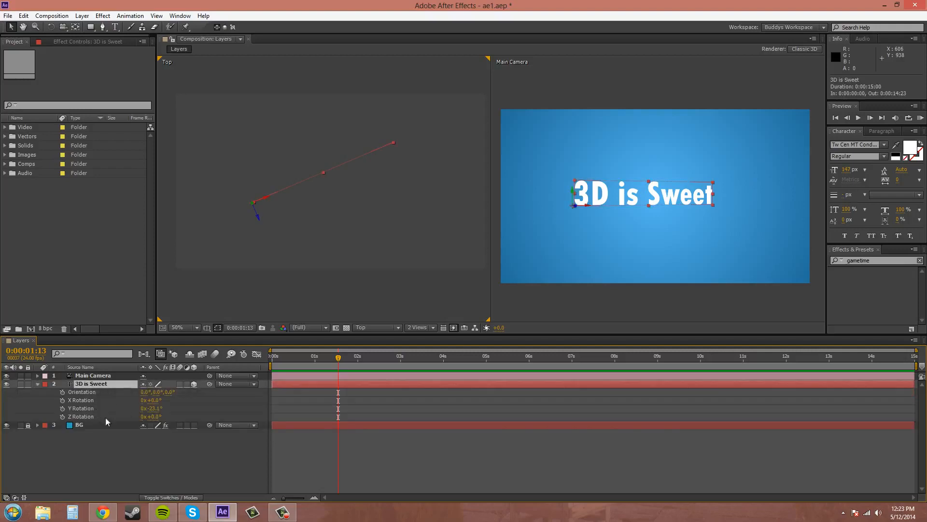
pyautogui.click(152, 408)
pyautogui.write('0')
pyautogui.press('Return')
pyautogui.click(143, 467)
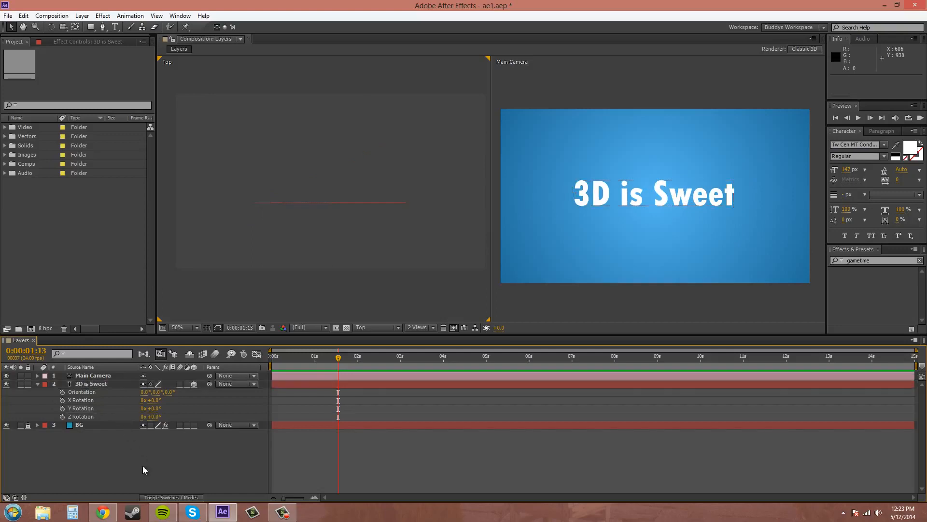
pyautogui.click(38, 383)
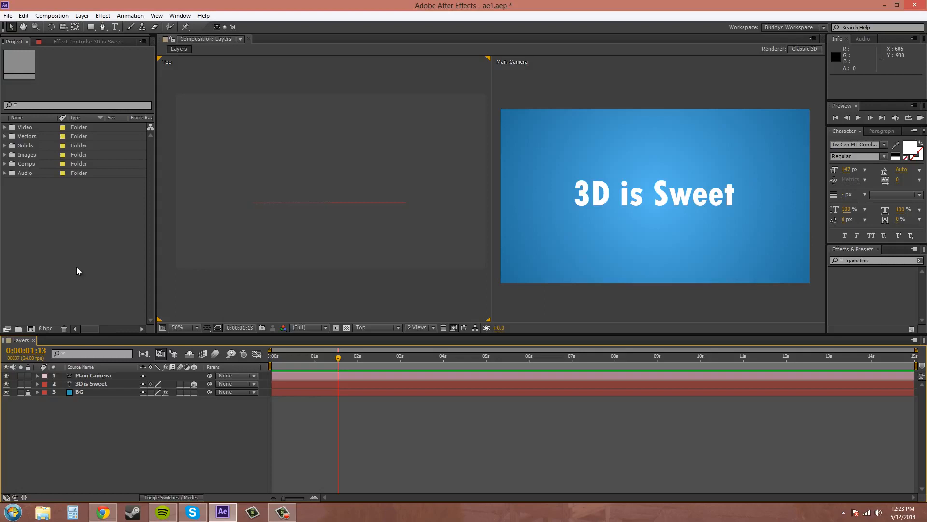
# - Add squish.tif from the Images folder to the composition, overlapping the end of the text at about 888, 394
pyautogui.click(6, 155)
pyautogui.click(43, 173)
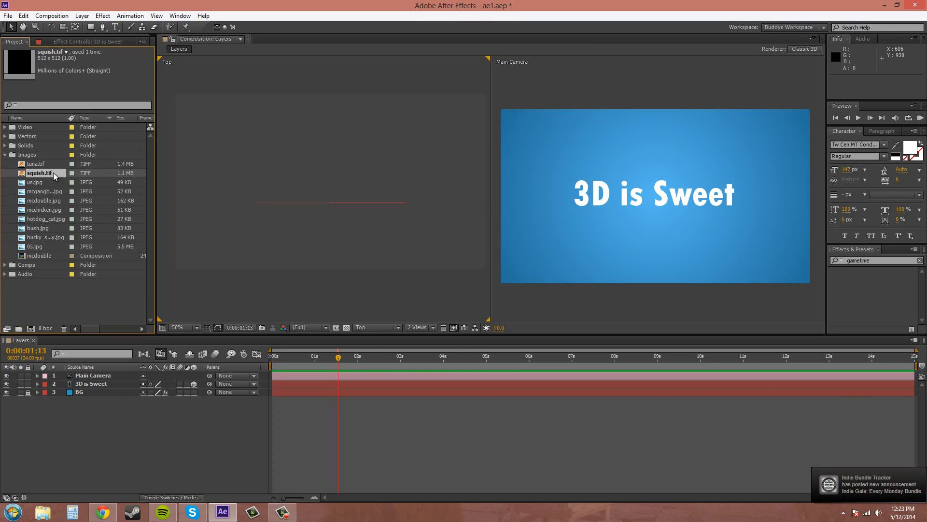
pyautogui.moveTo(49, 178); pyautogui.dragTo(699, 217)
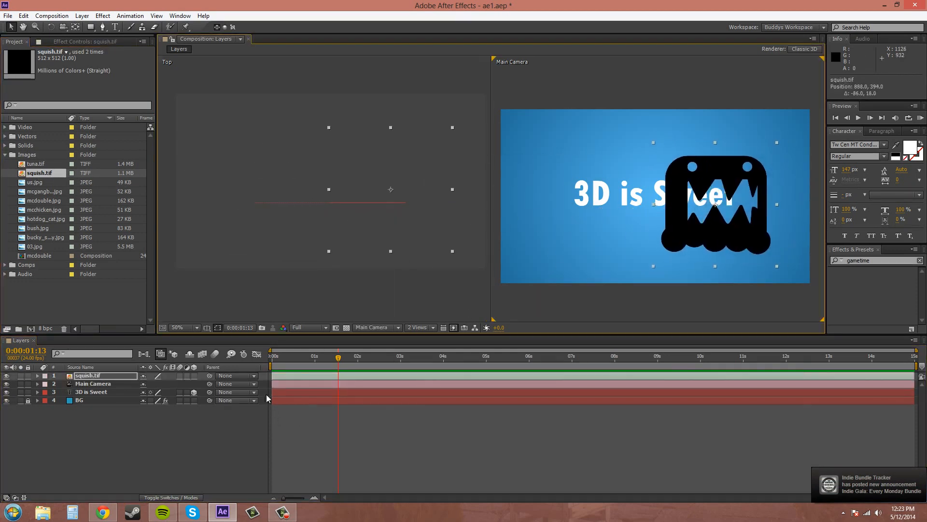
pyautogui.click(204, 416)
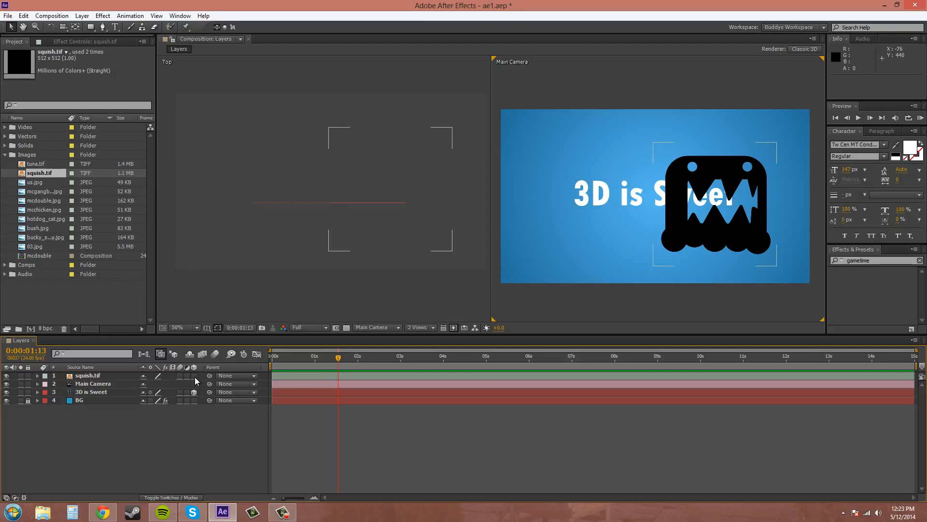
# - Make the squish.tif layer 3D and check its depth relative to the text in the Top view
pyautogui.click(195, 377)
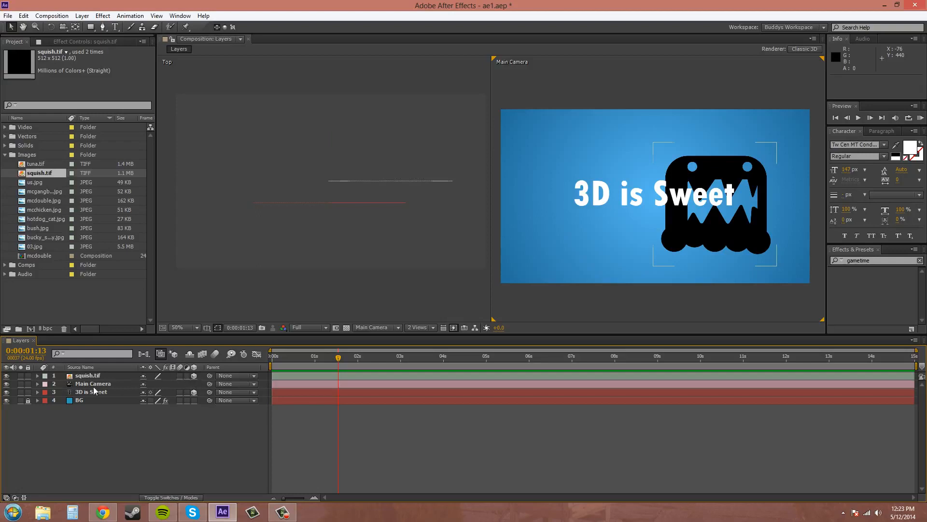
pyautogui.click(356, 181)
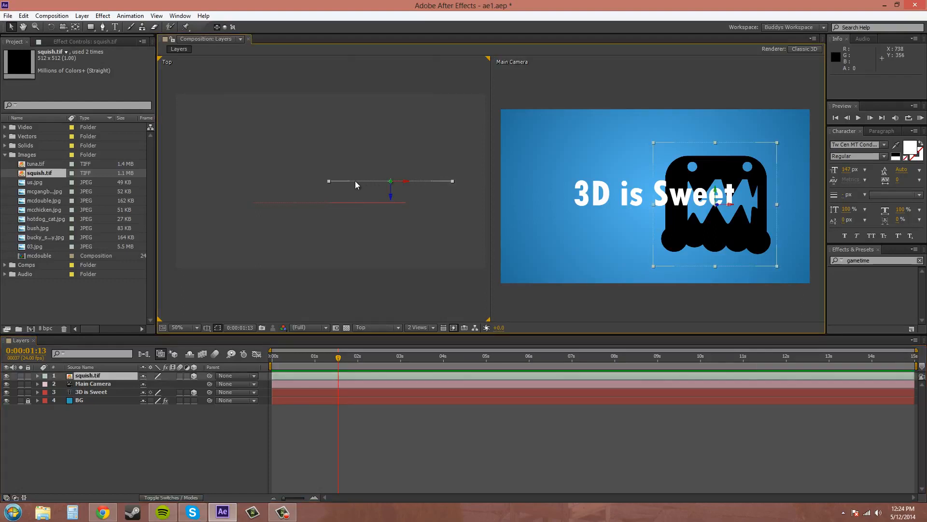
pyautogui.click(159, 465)
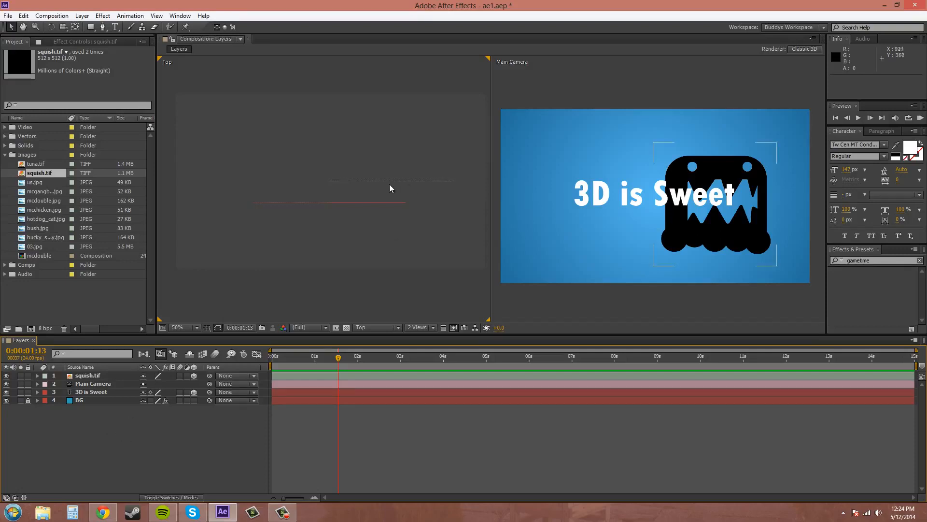
# - Change the "3D is Sweet" layer's label color to Purple to distinguish it from the other layers
pyautogui.click(82, 378)
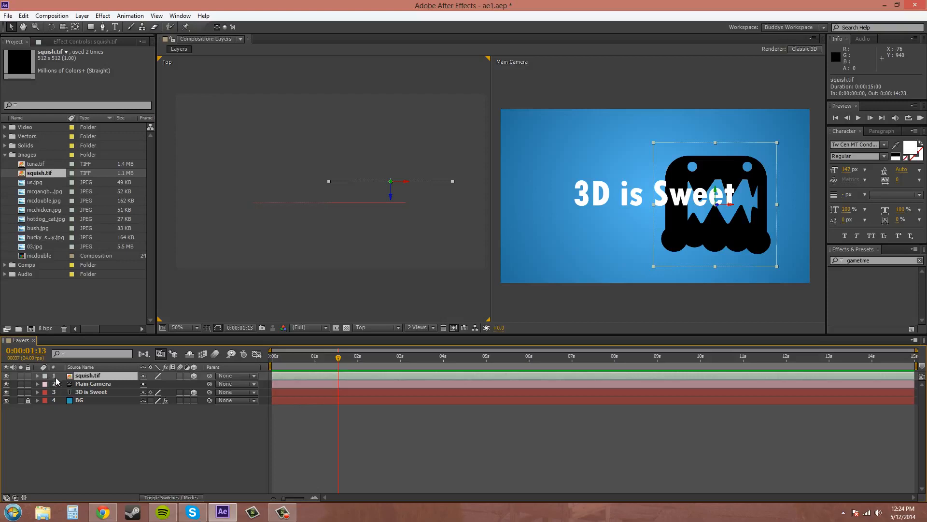
pyautogui.click(85, 393)
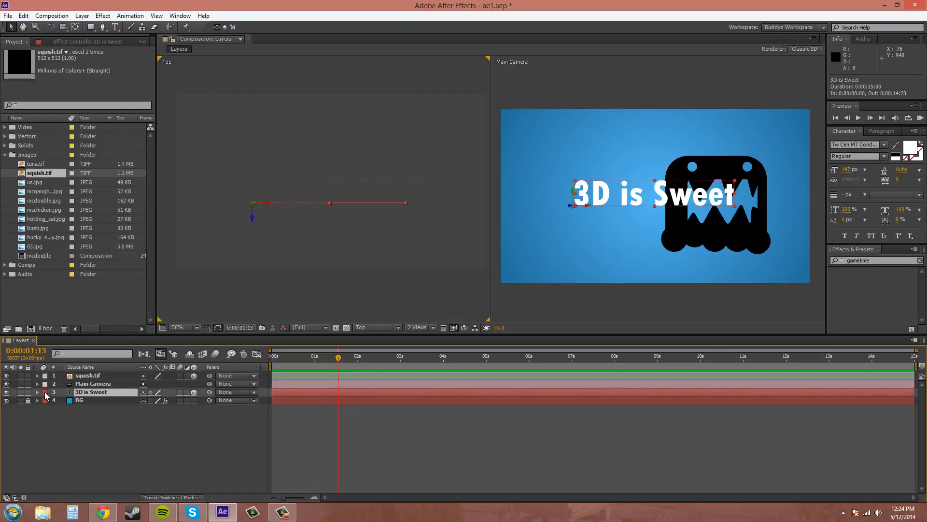
pyautogui.click(46, 395)
pyautogui.click(60, 328)
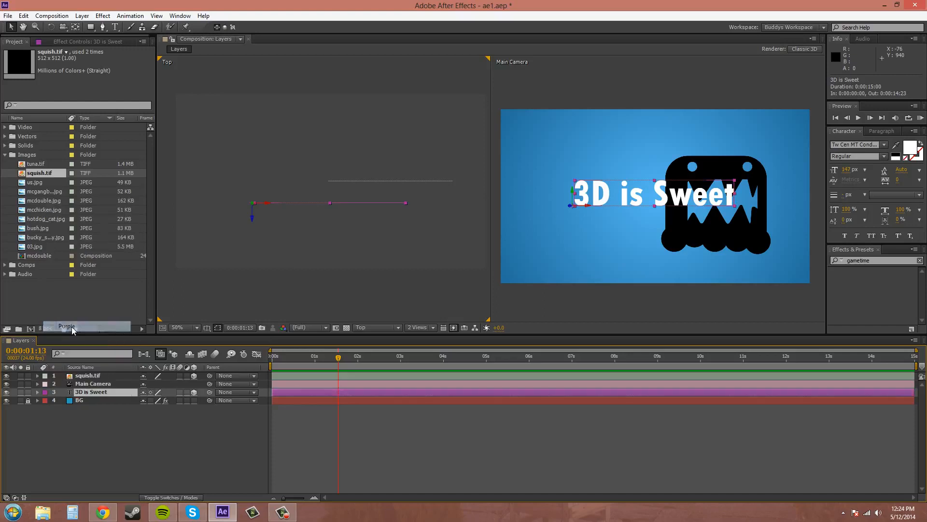
pyautogui.click(266, 285)
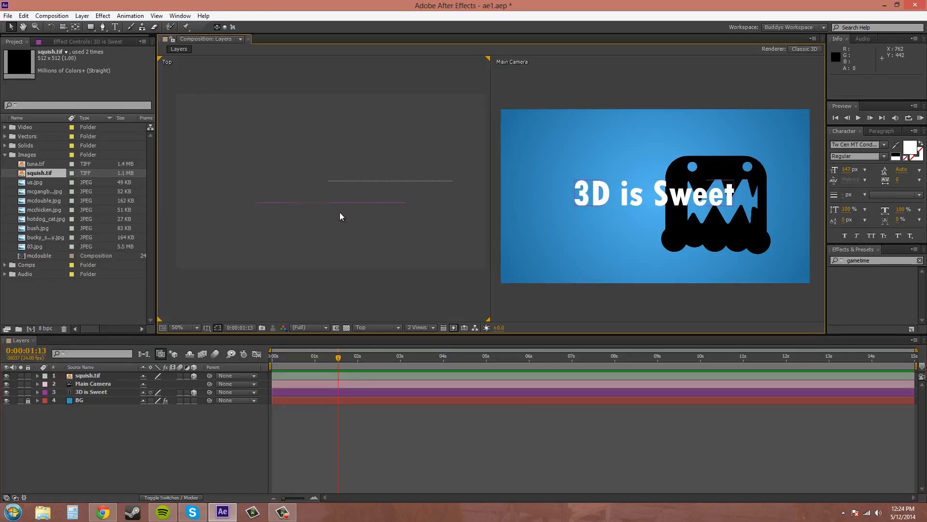
# - Reorder squish.tif directly below Main Camera and push it back along the Z axis to about 486 in the Top view
pyautogui.click(93, 376)
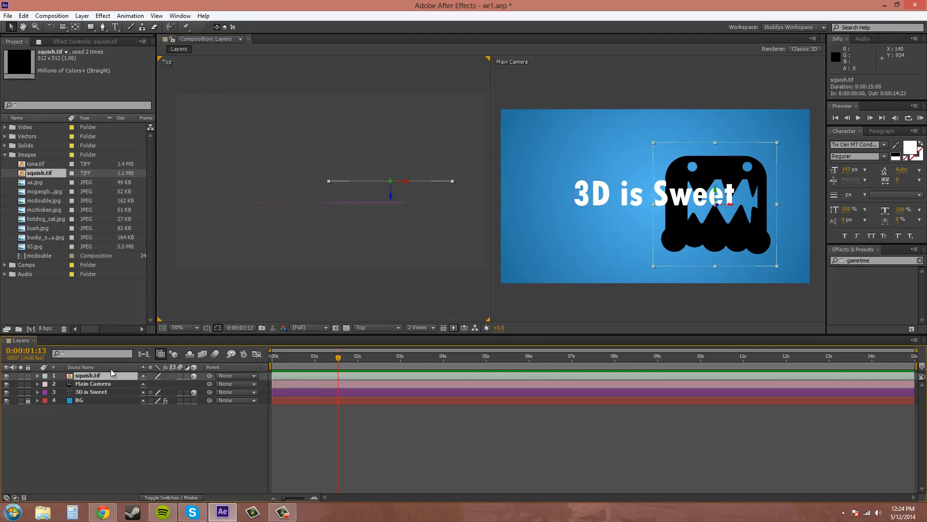
pyautogui.moveTo(90, 375); pyautogui.dragTo(95, 385)
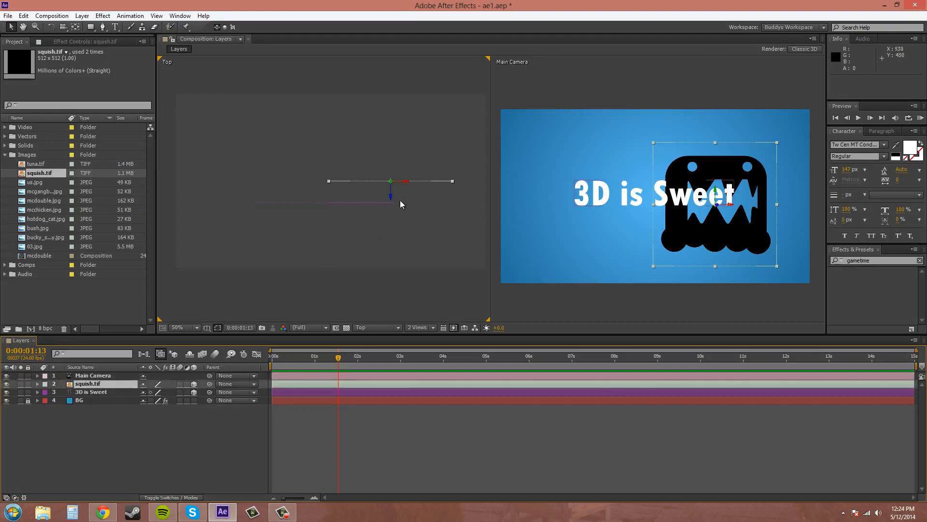
pyautogui.moveTo(392, 198); pyautogui.dragTo(363, 79)
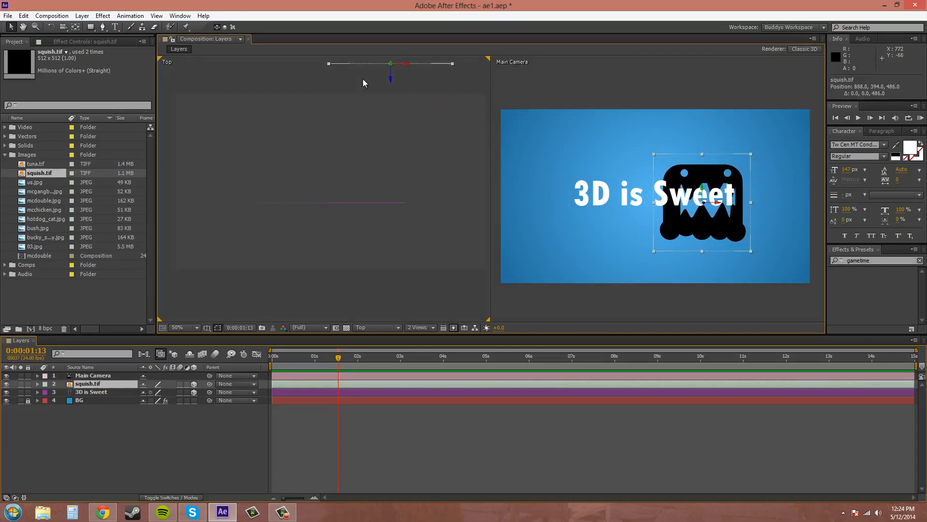
pyautogui.click(380, 172)
# - Move the "3D is Sweet" text down and left in the Main Camera view to about 211.5, 614.4, -90
pyautogui.scroll(-2, 395, 173)
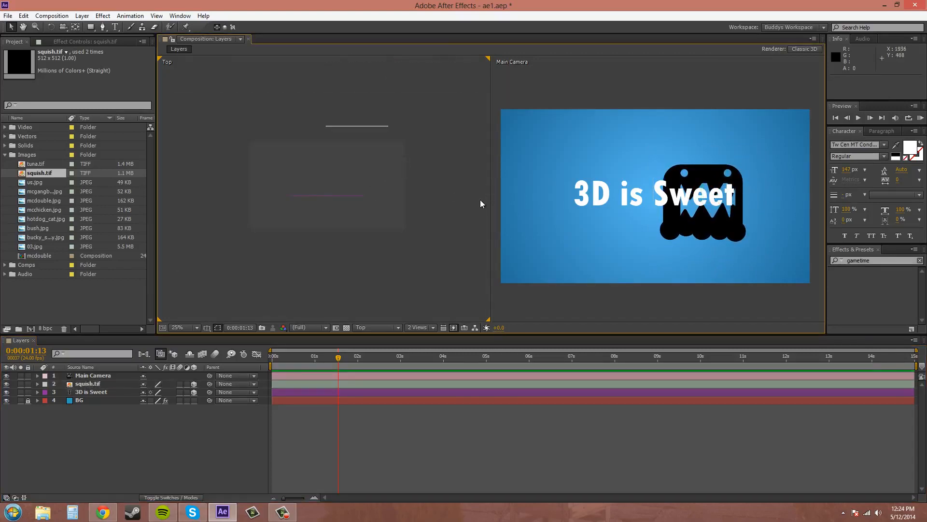
pyautogui.moveTo(637, 197); pyautogui.dragTo(610, 255)
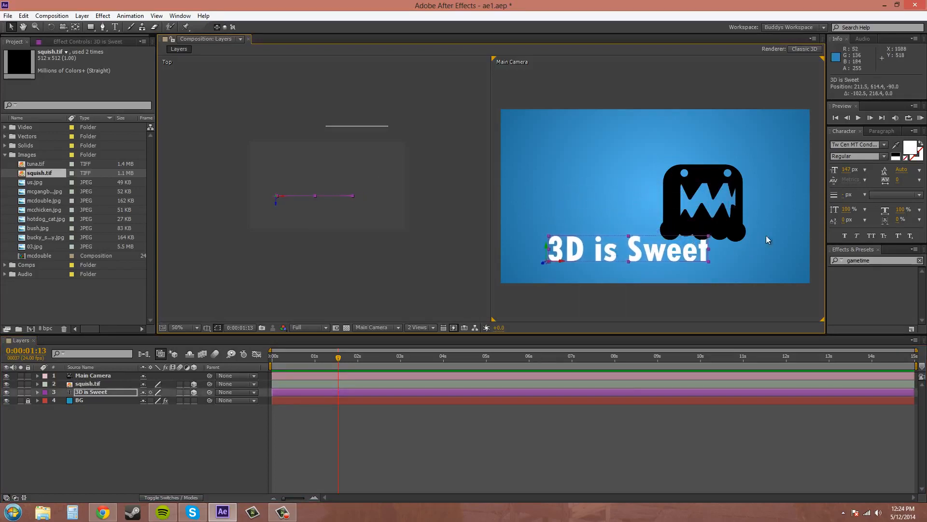